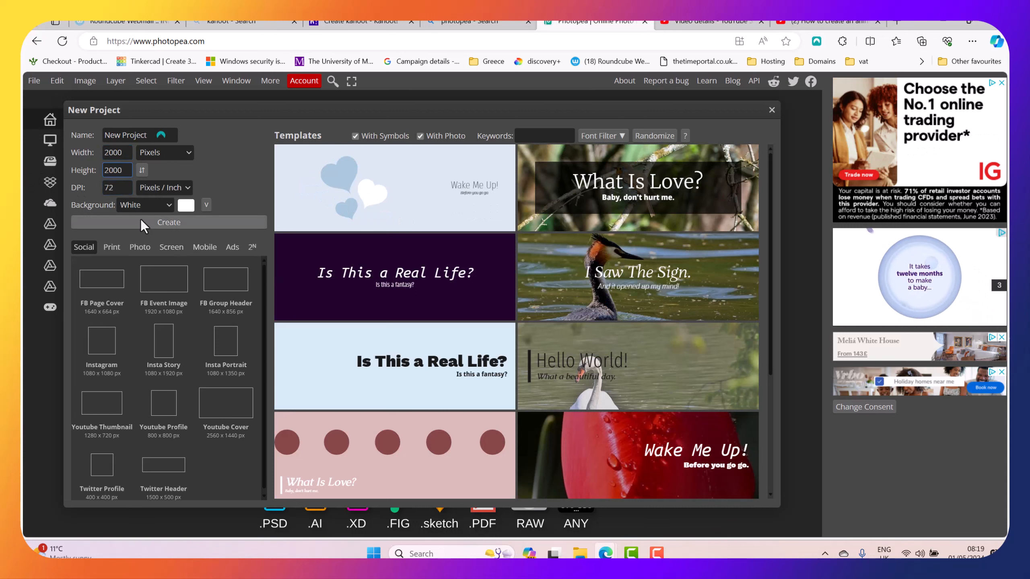
Create a new project 4000 pixels wide and 4000 pixels high with a white background at 72 DPI
left_click(113, 154)
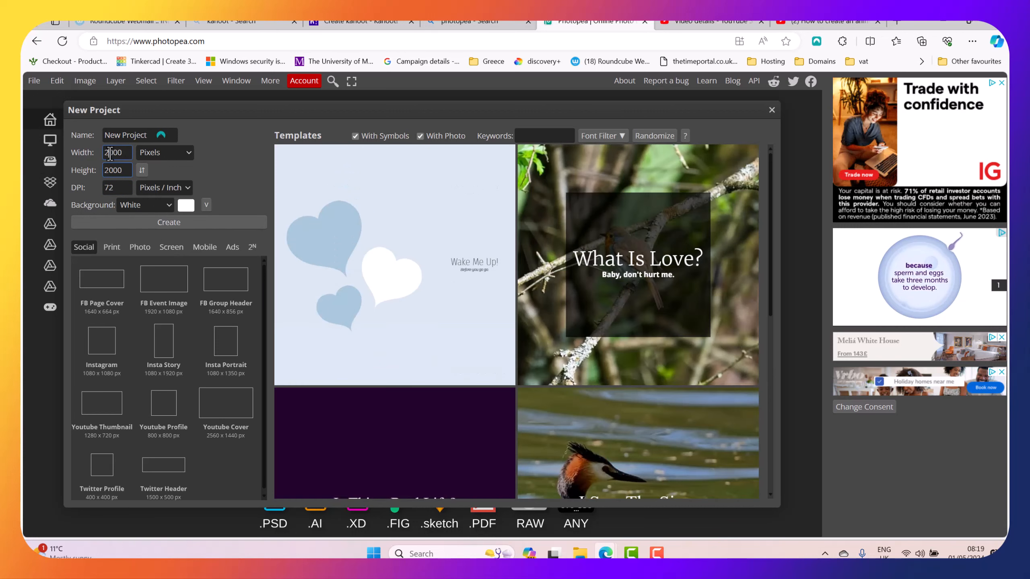
type("4")
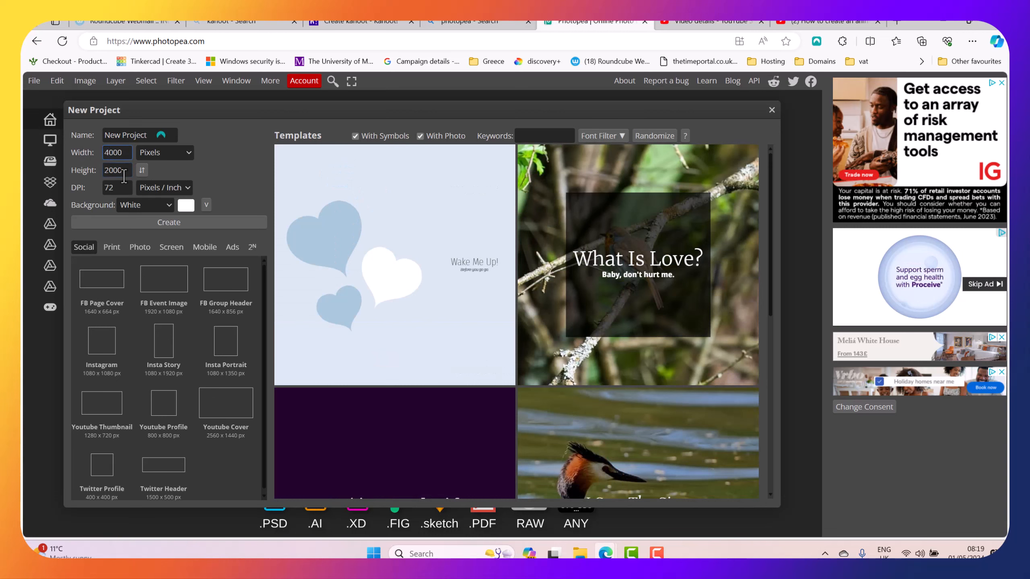
left_click(107, 173)
type("4")
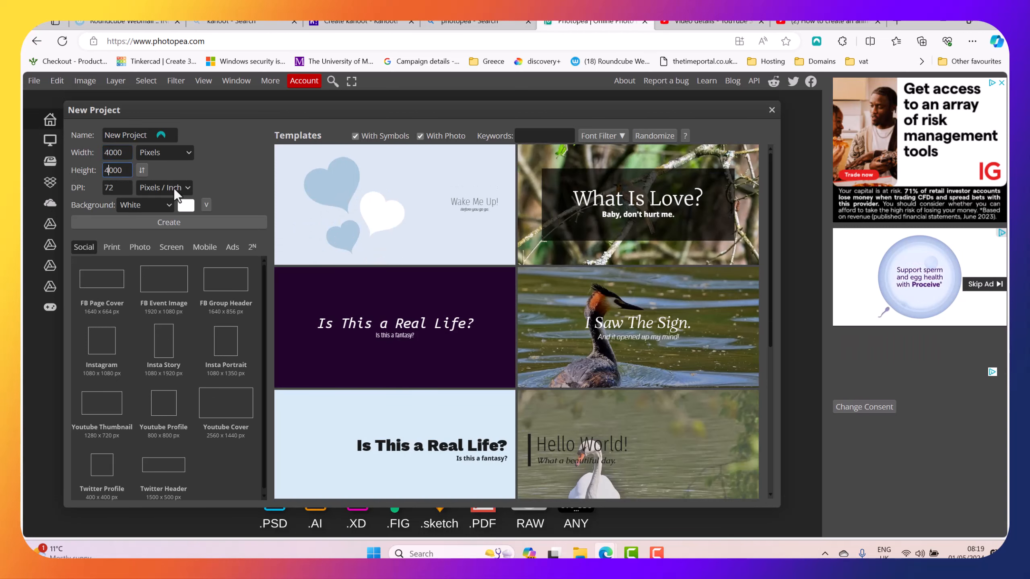
left_click(177, 223)
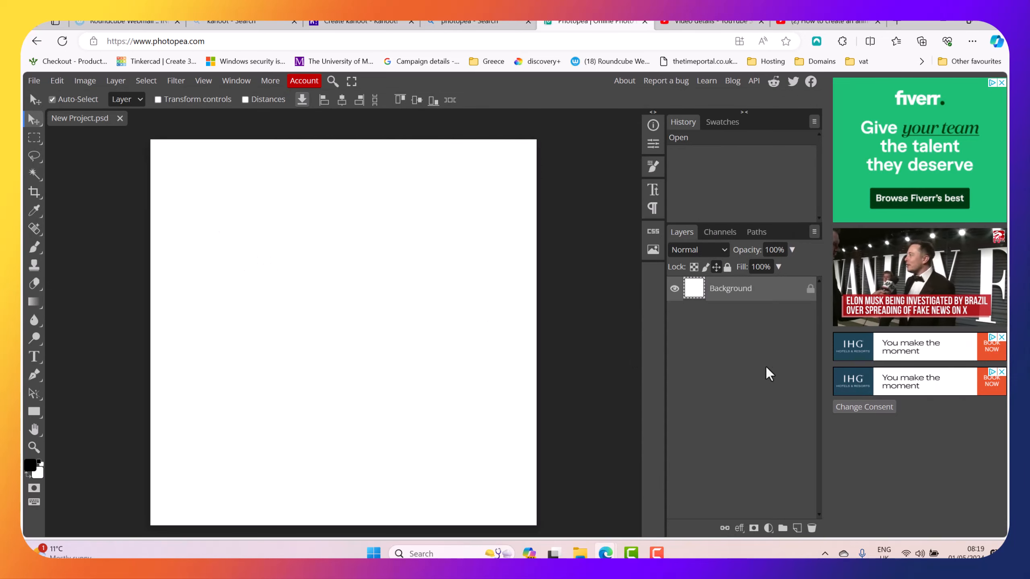
Add a new empty layer above the Background layer and hide the Background layer
left_click(796, 529)
left_click(674, 313)
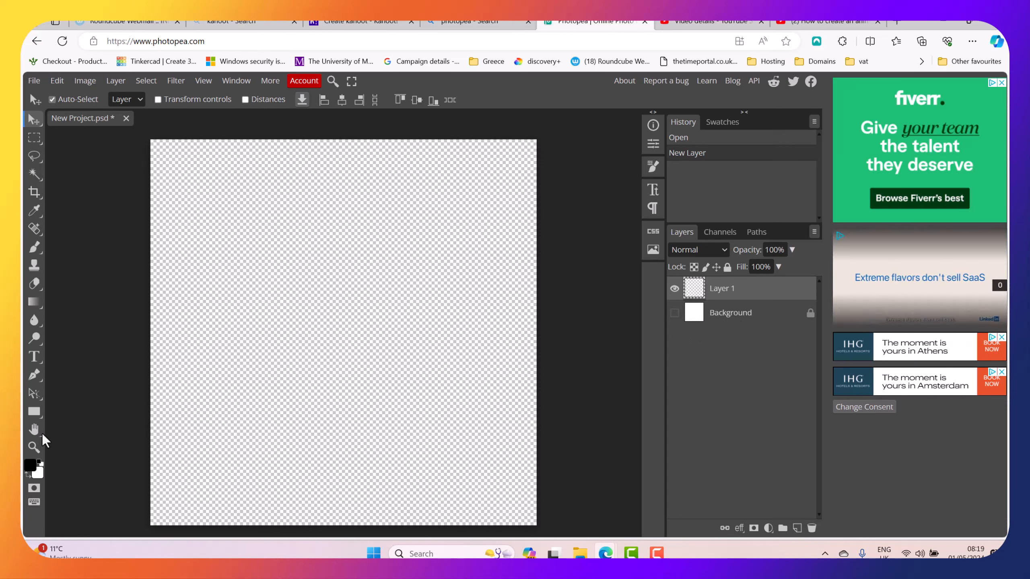
Draw a large black globe with the Custom Shape tool and move it to the upper middle of the canvas
left_click(35, 410)
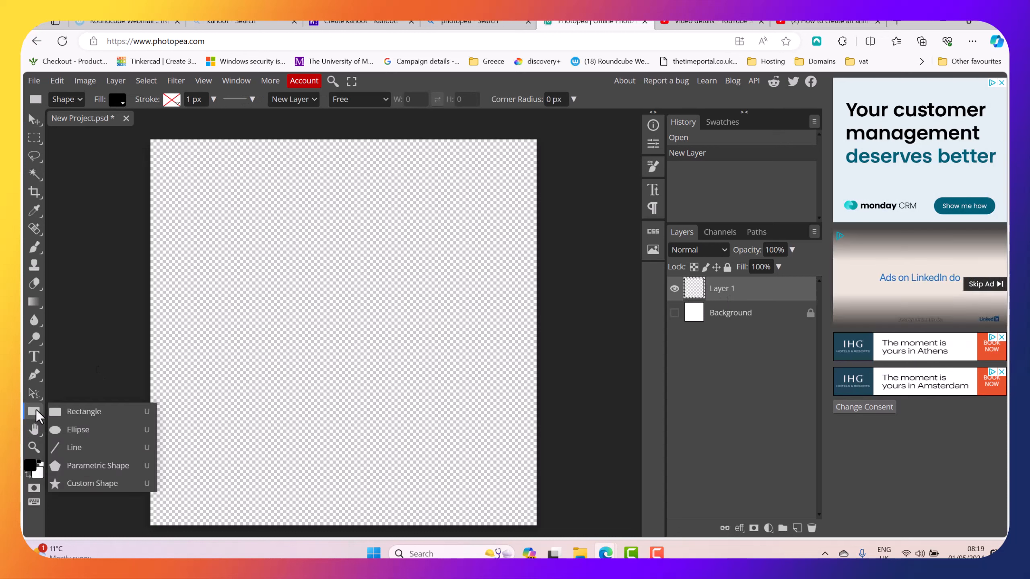
left_click(79, 484)
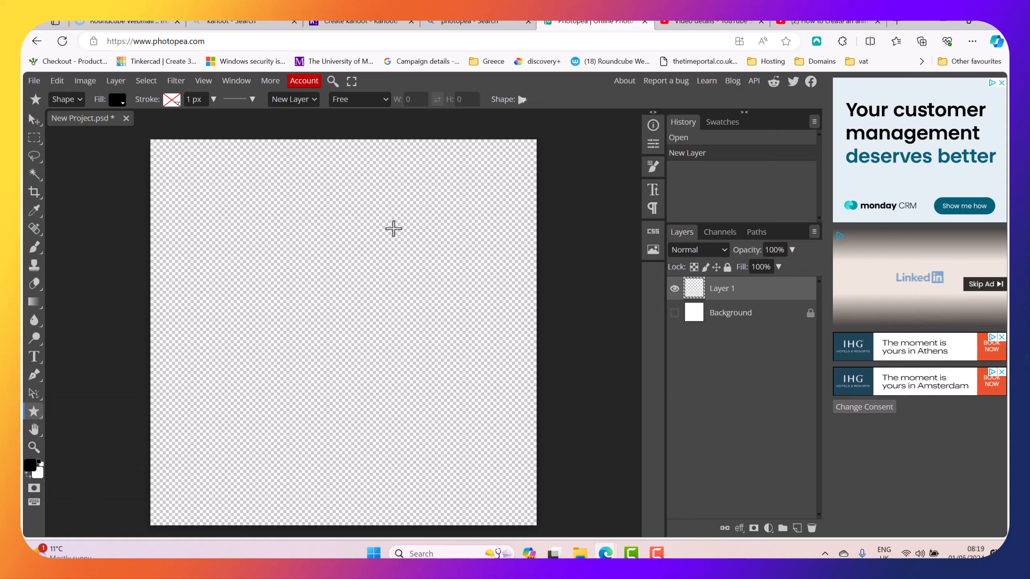
left_click(523, 100)
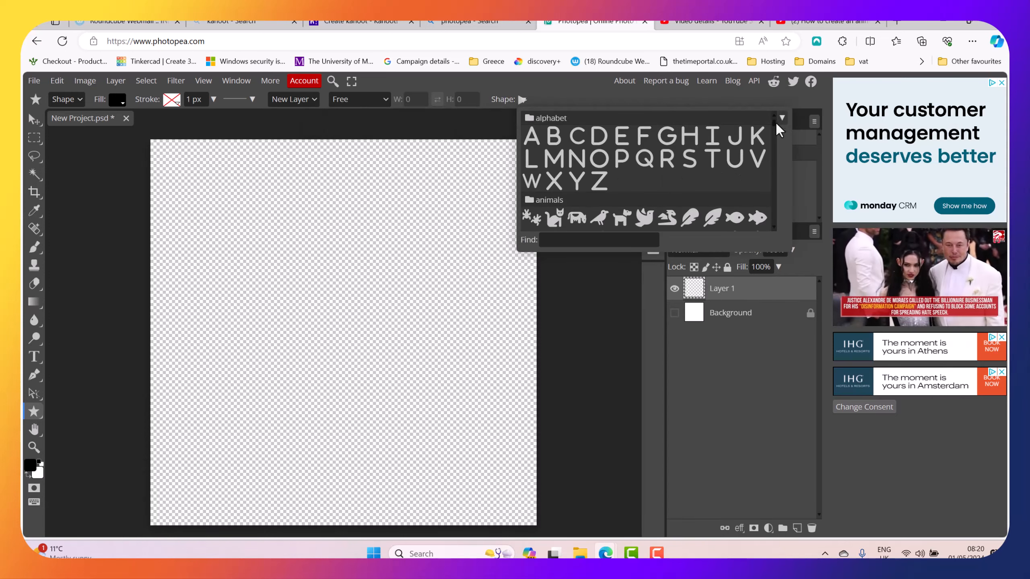
left_click_drag(775, 123, 786, 182)
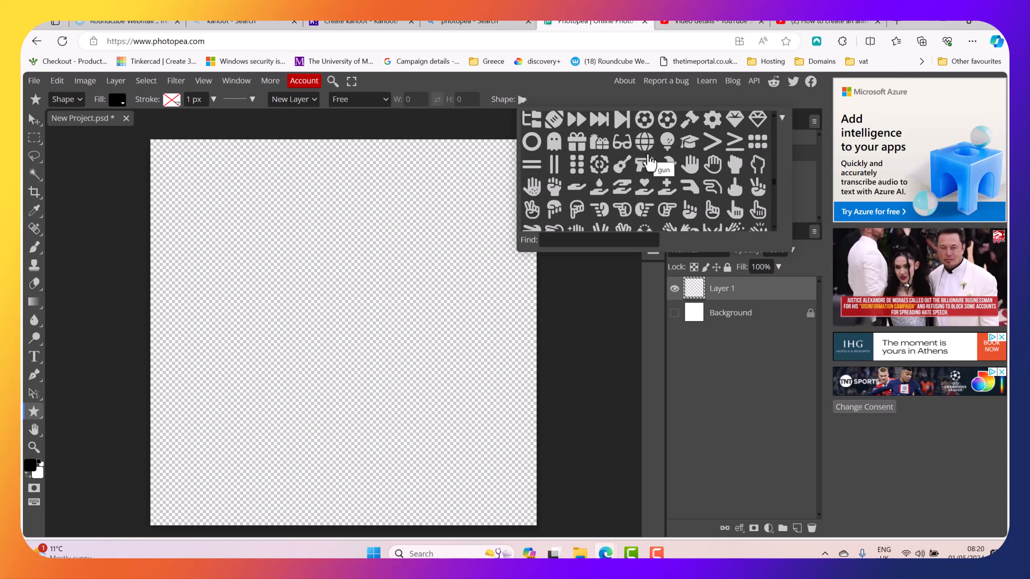
left_click(644, 144)
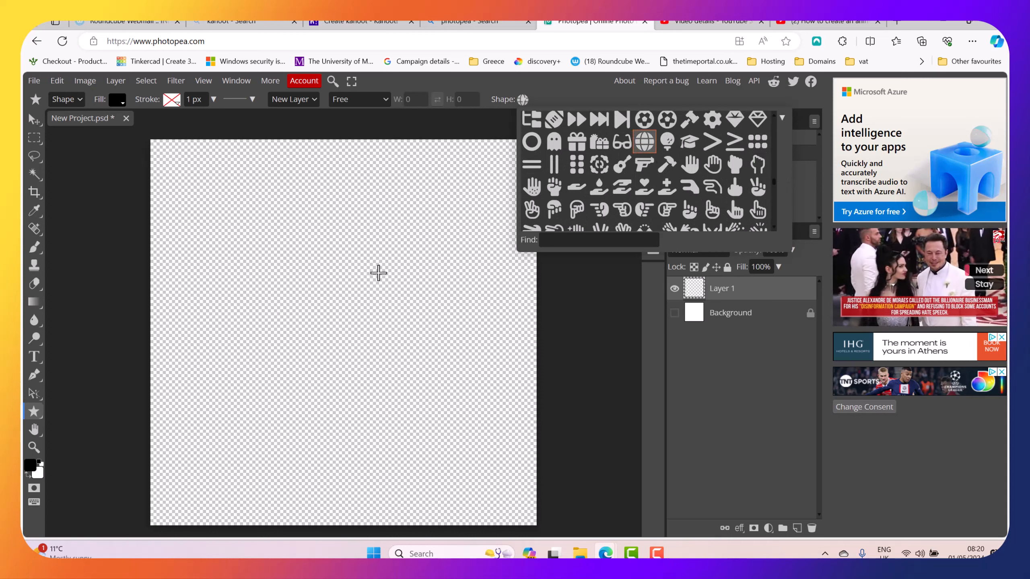
left_click_drag(269, 234, 531, 479)
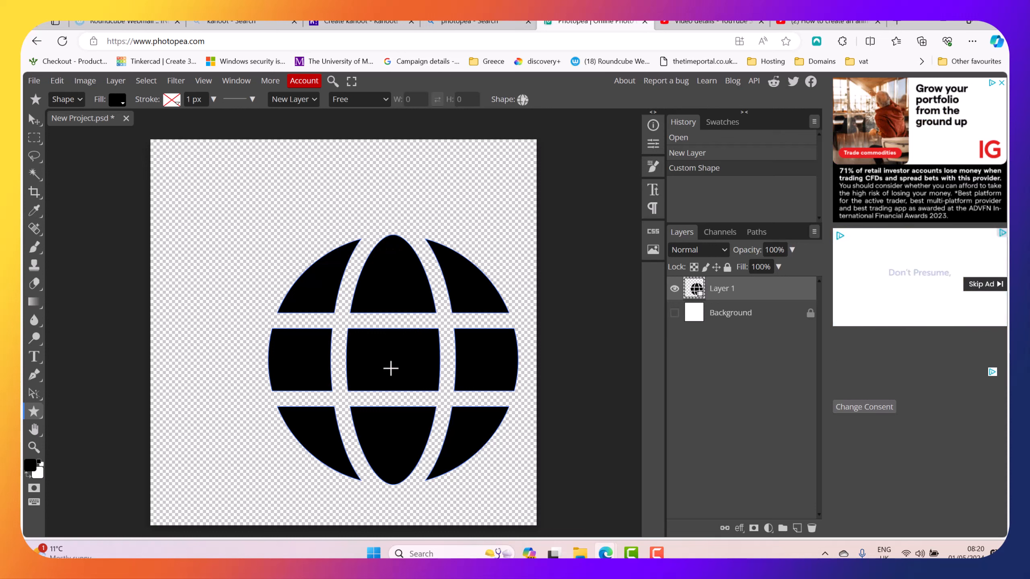
left_click(31, 119)
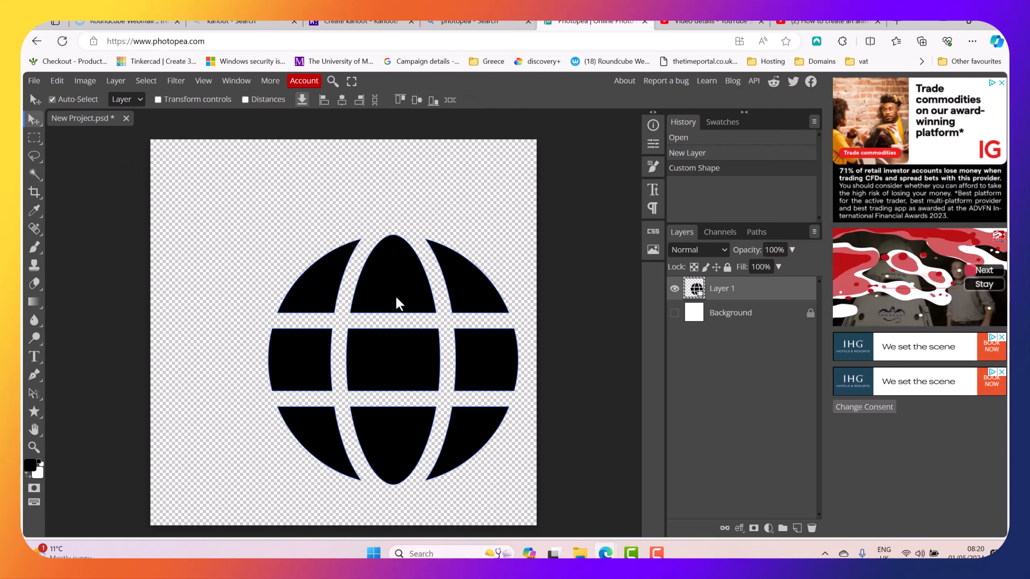
left_click_drag(400, 279, 333, 193)
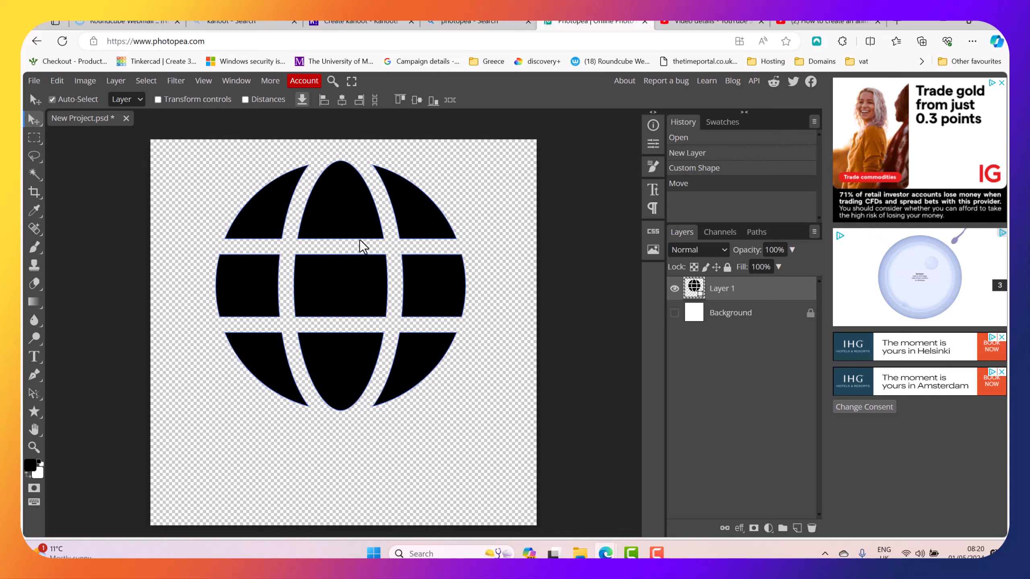
Reshape the inner curves of the globe's upper-left and upper-right segments with Direct Select, bending both toward the central segment
left_click(32, 398)
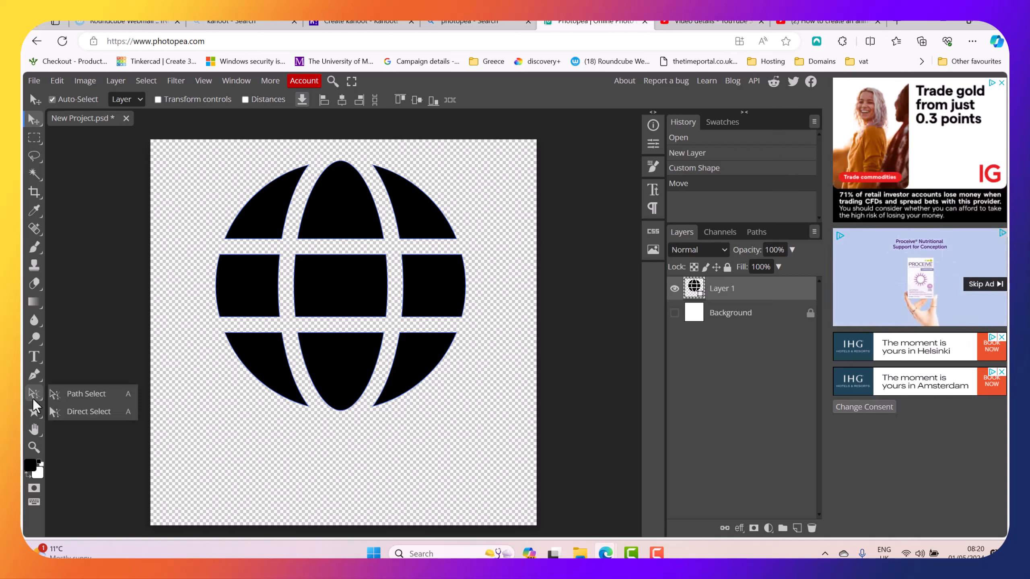
left_click(80, 412)
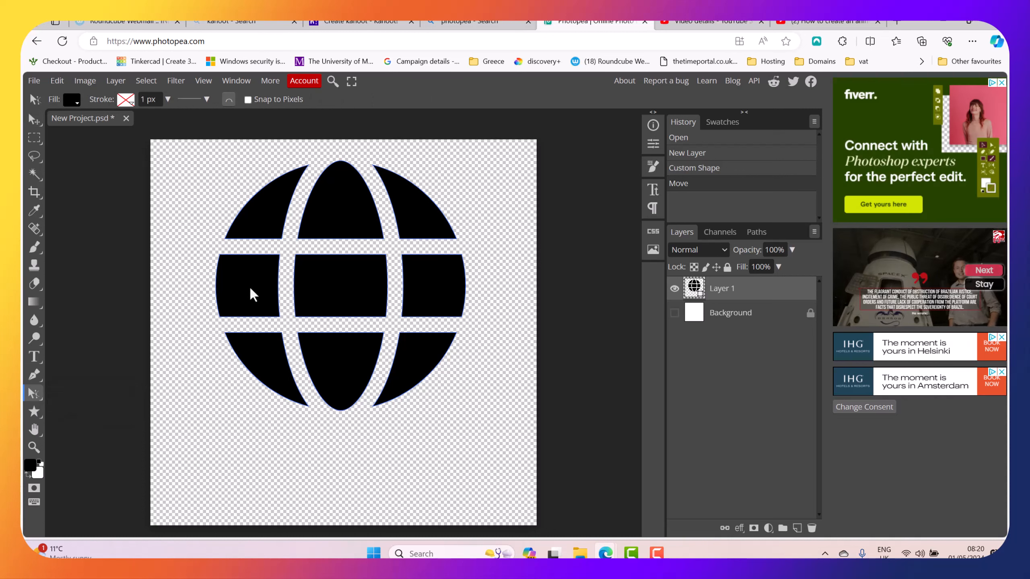
left_click(281, 239)
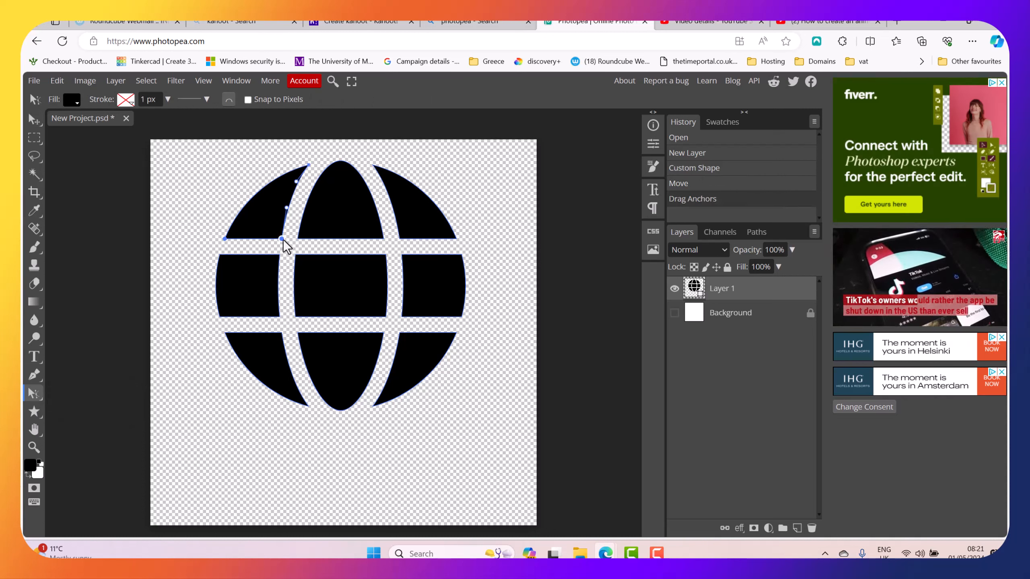
left_click_drag(287, 208, 309, 228)
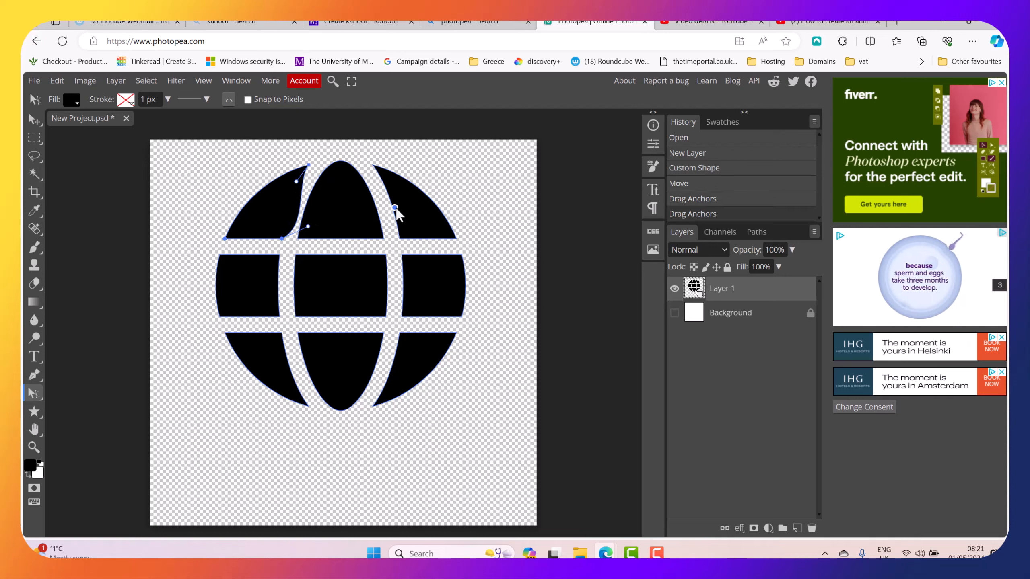
left_click_drag(396, 208, 384, 219)
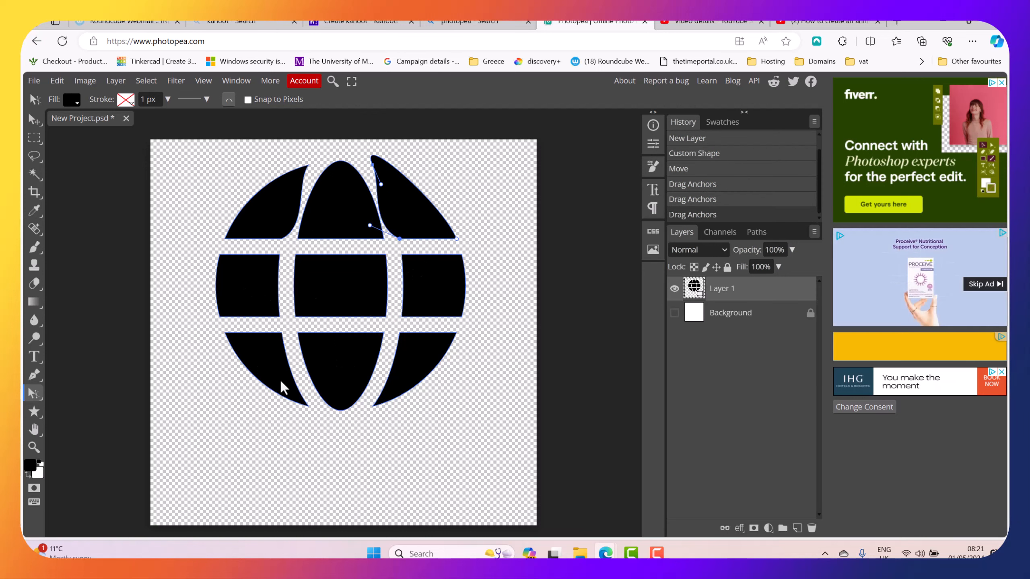
Round the tip of the globe's lower-left segment and bulge the middle-left segment's inner edge toward the centre
left_click(299, 402)
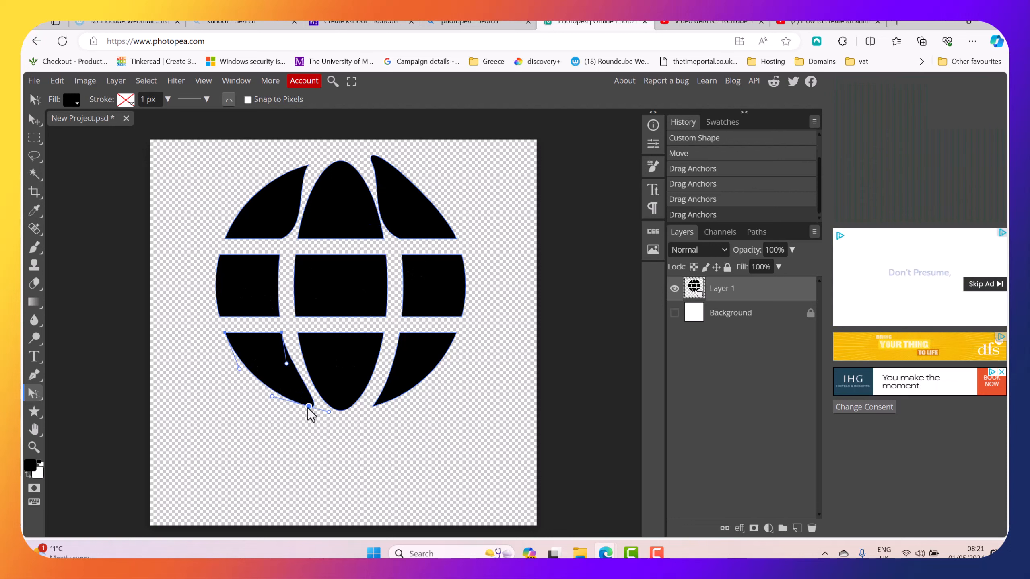
left_click_drag(307, 407, 282, 403)
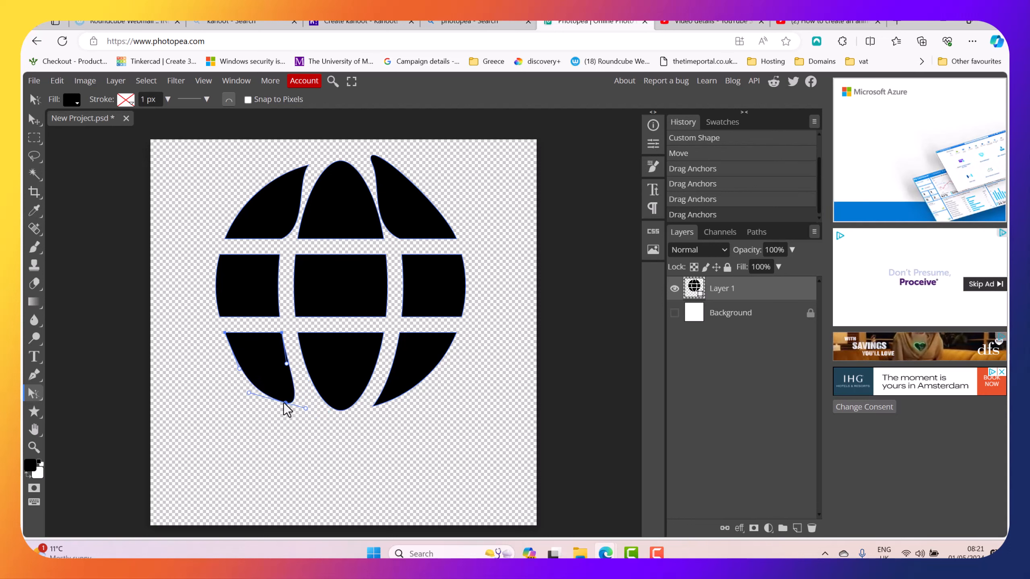
left_click_drag(288, 363, 331, 403)
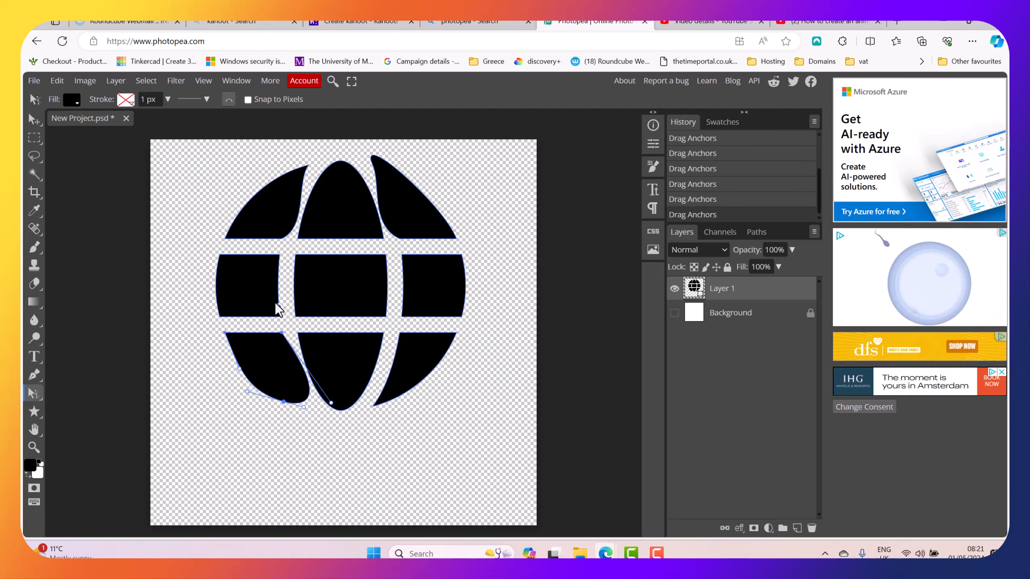
left_click(278, 286)
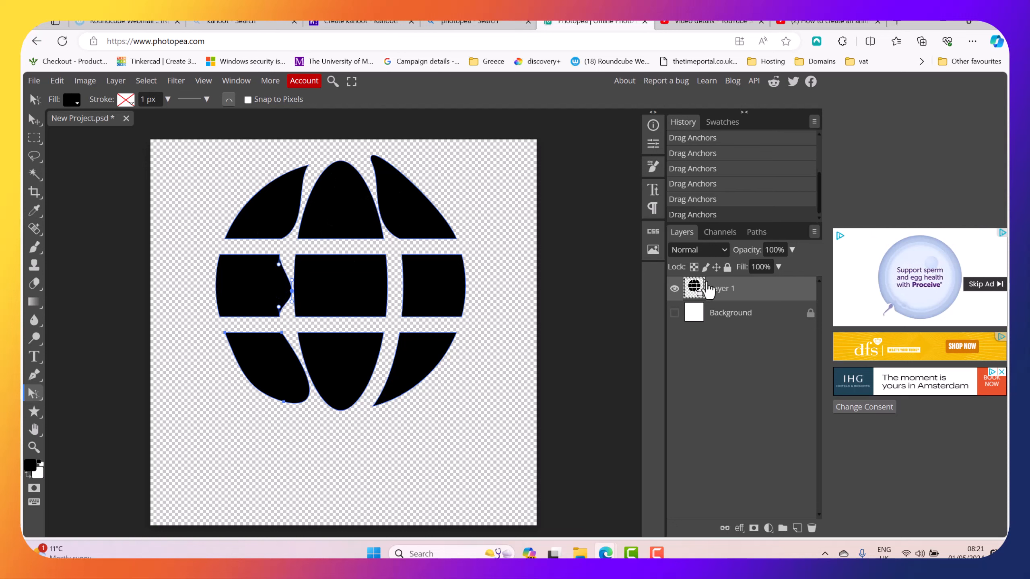
Rasterize Layer 1 and copy the left half of the globe to a new layer using a rectangular selection
right_click(728, 292)
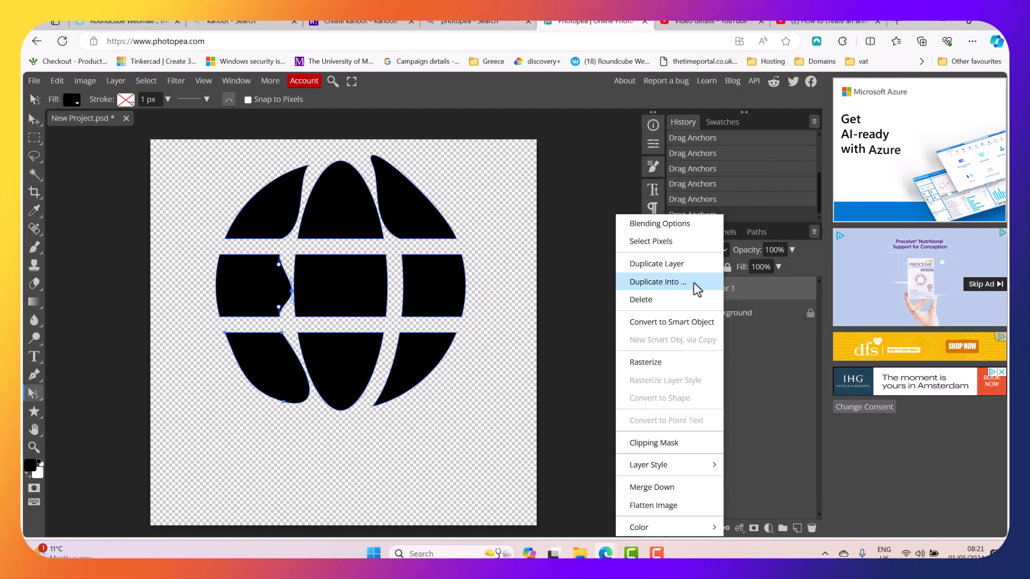
left_click(663, 362)
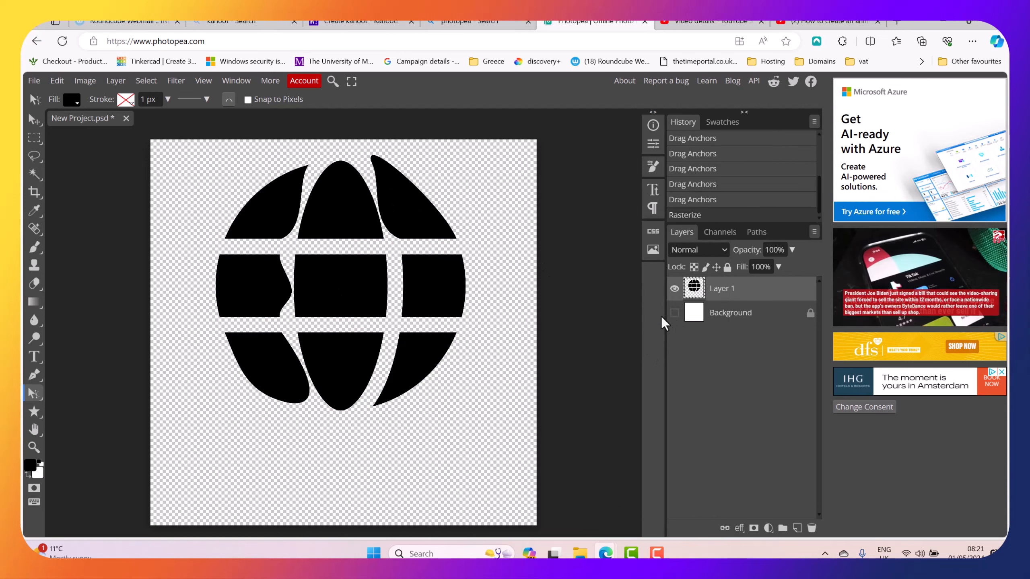
left_click(33, 140)
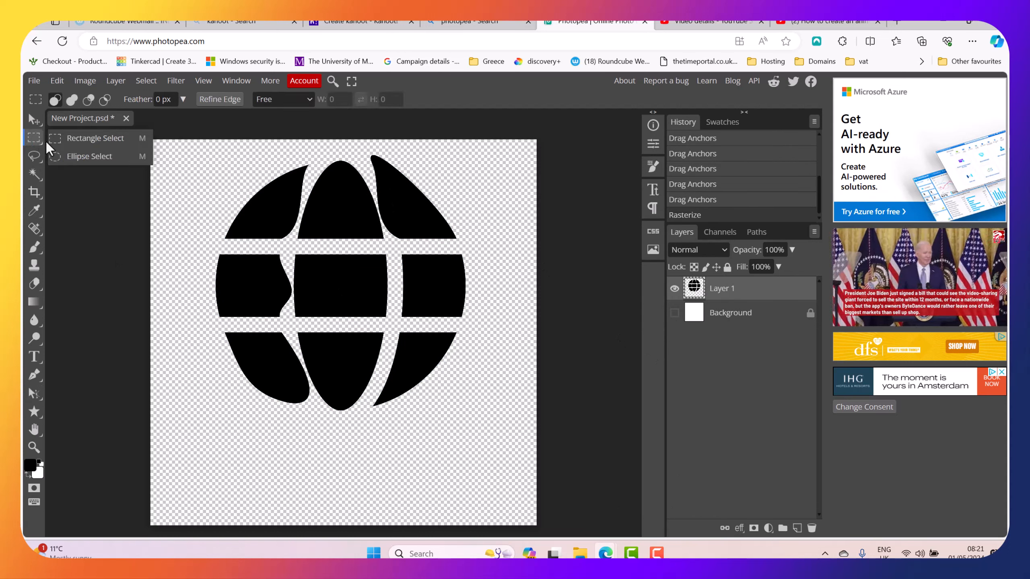
left_click(90, 141)
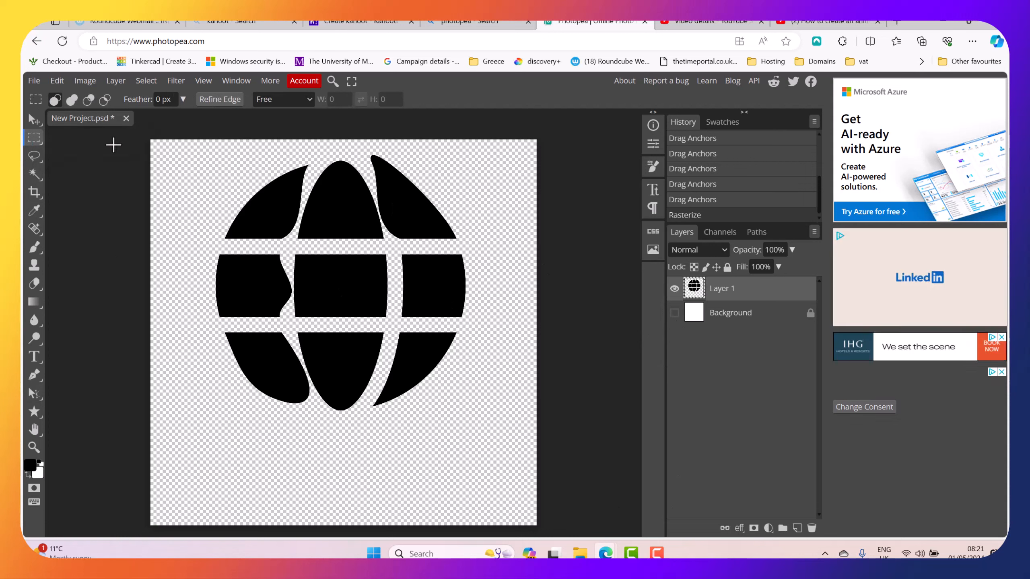
left_click_drag(190, 145, 340, 461)
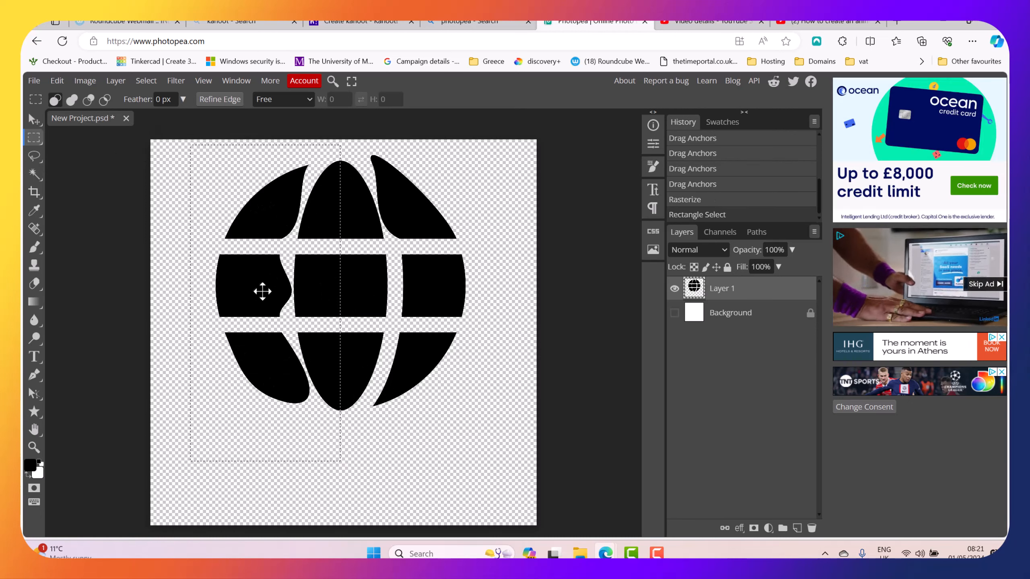
right_click(325, 280)
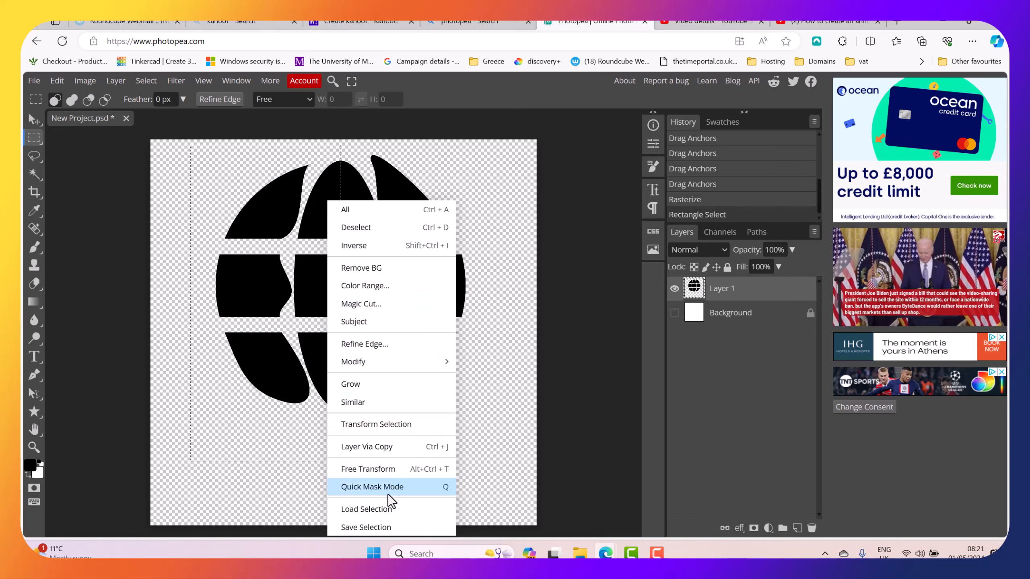
left_click(379, 450)
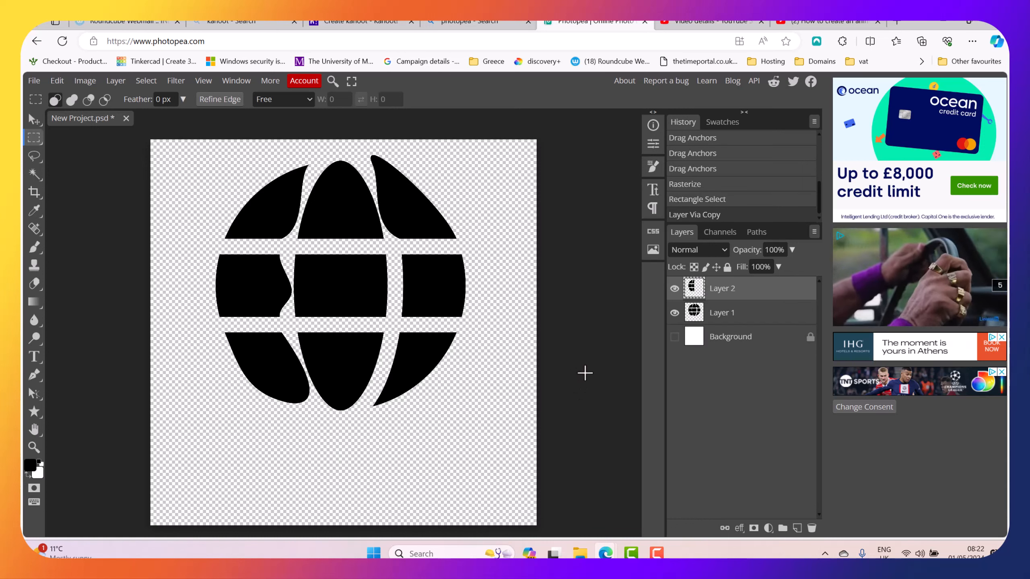
Hide the full globe on Layer 1 and duplicate the layer holding the left half
left_click(674, 312)
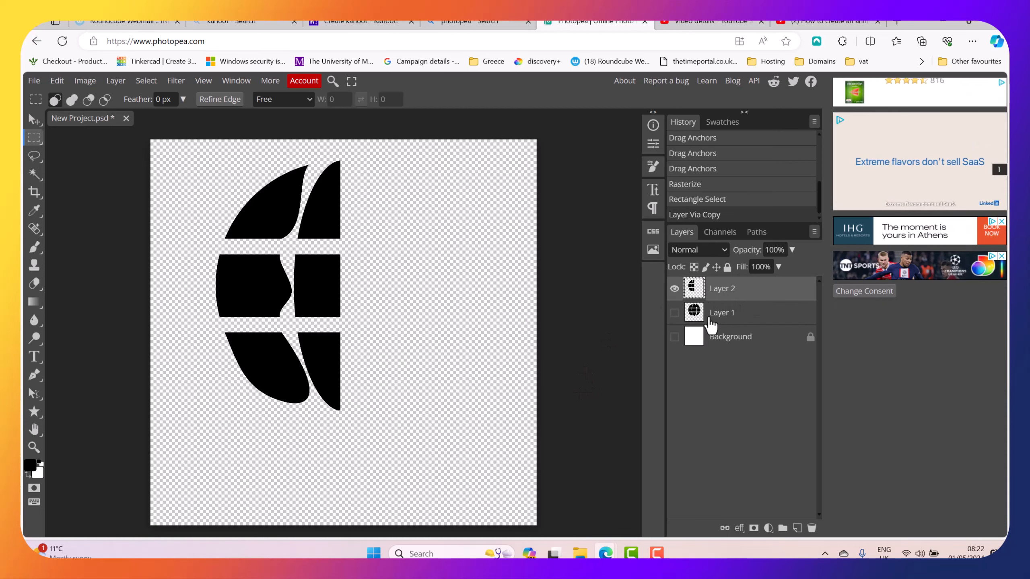
right_click(737, 298)
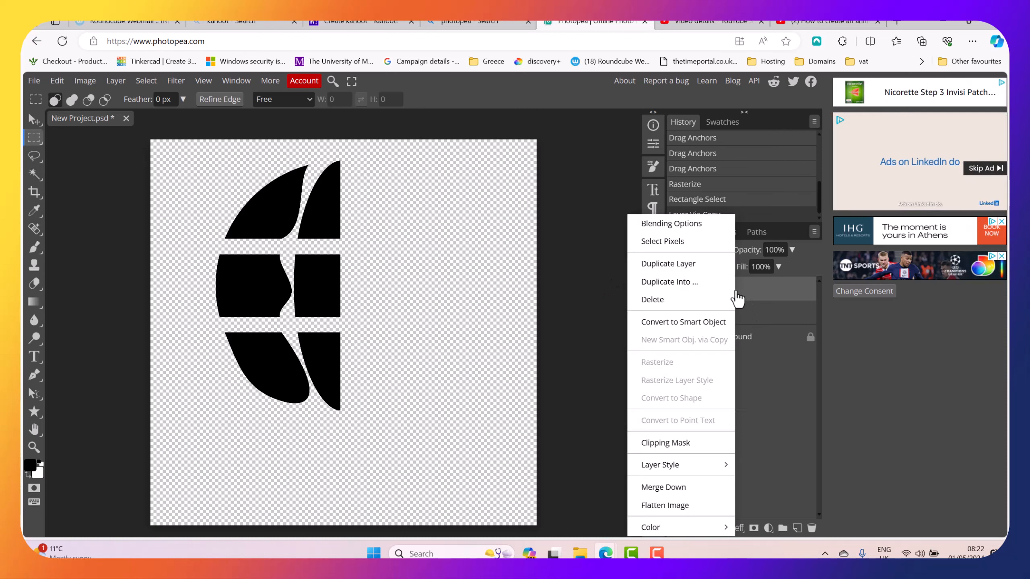
left_click(700, 269)
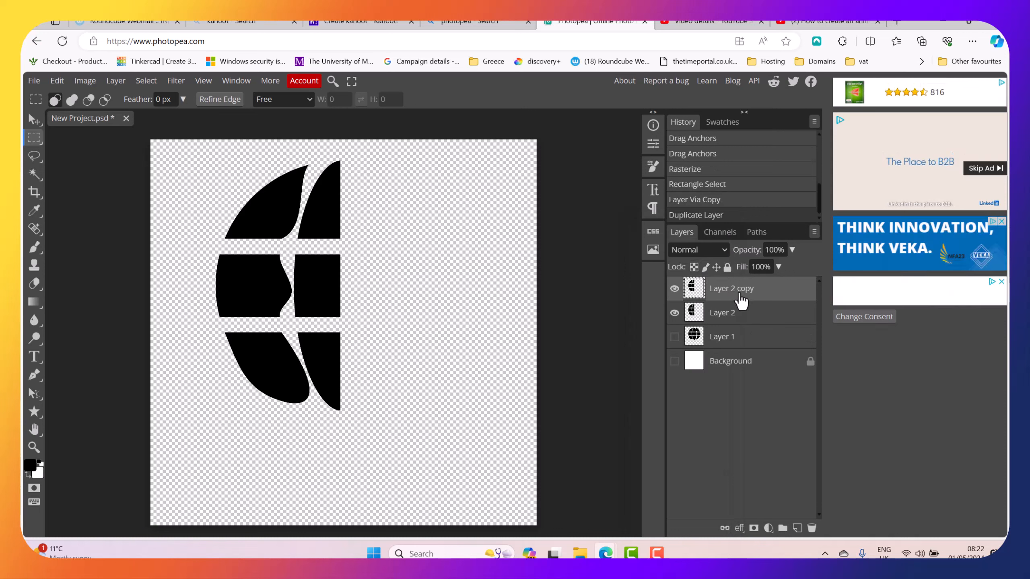
Flip the duplicated half-globe layer horizontally
left_click(60, 79)
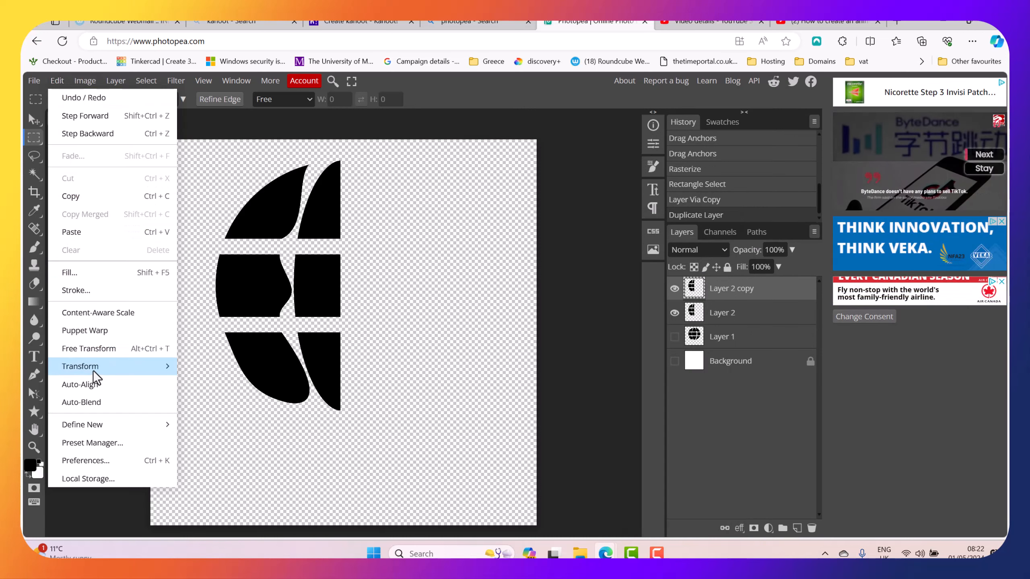
mouse_move(93, 370)
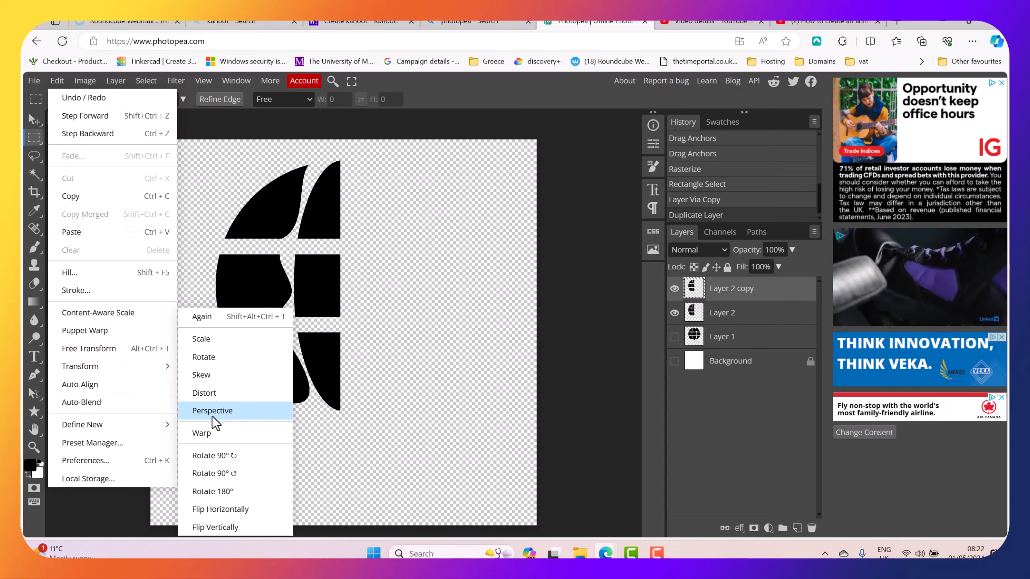
left_click(216, 512)
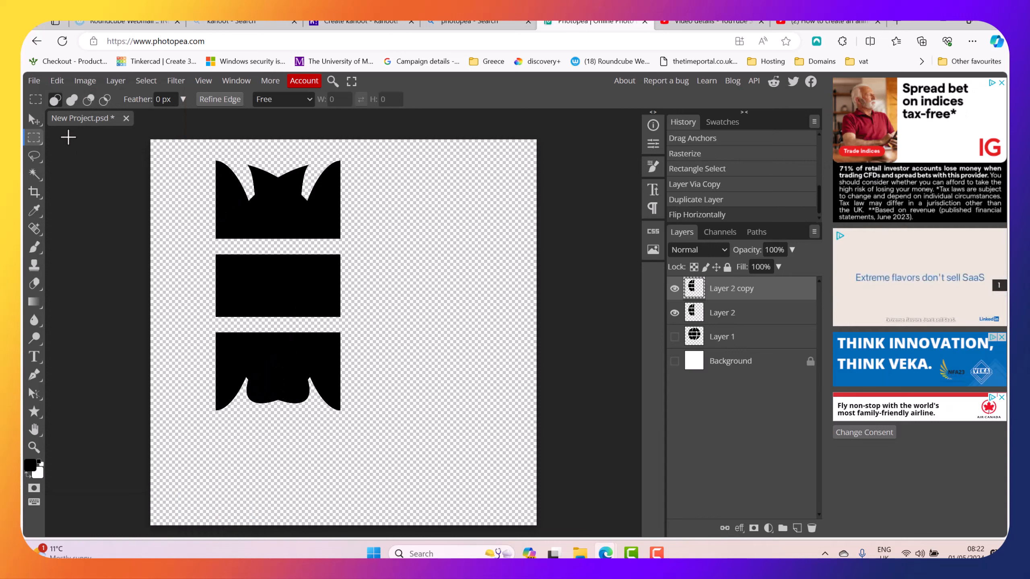
Move the flipped half-globe to the right of the original half and nudge it until both halves join seamlessly
left_click(34, 119)
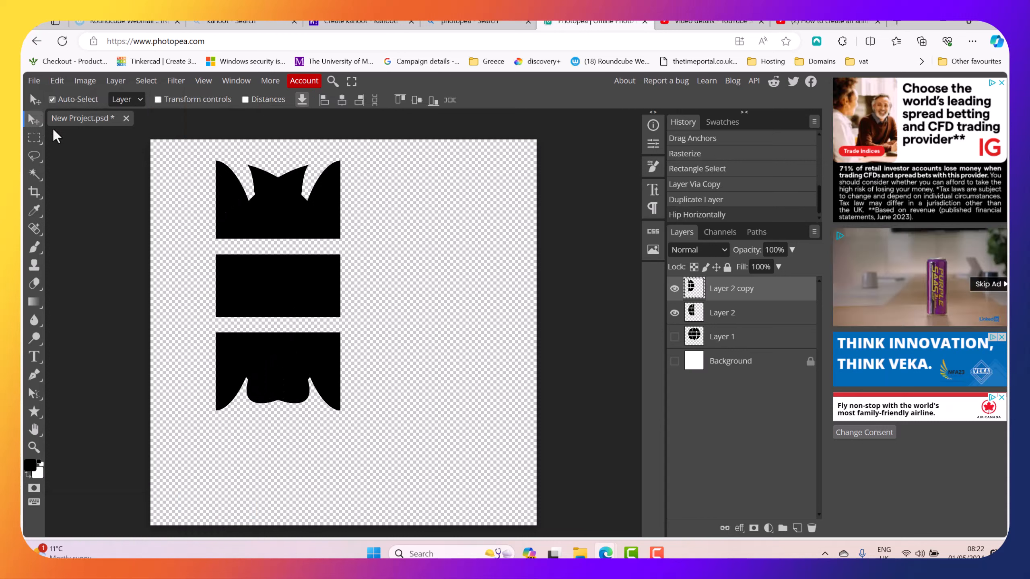
left_click_drag(232, 209, 359, 208)
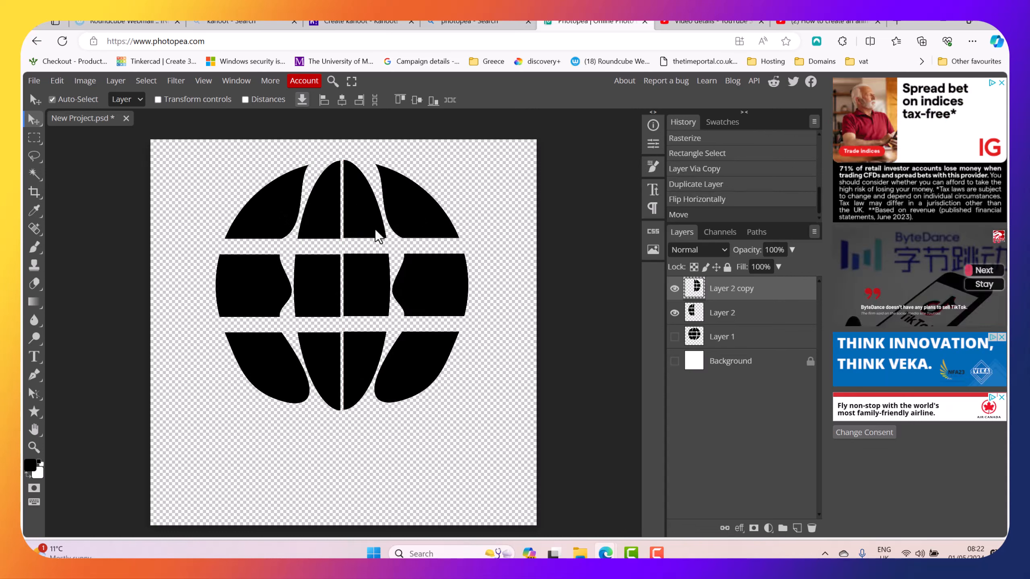
key("Left")
key("Left")
key("Left")
key("Left")
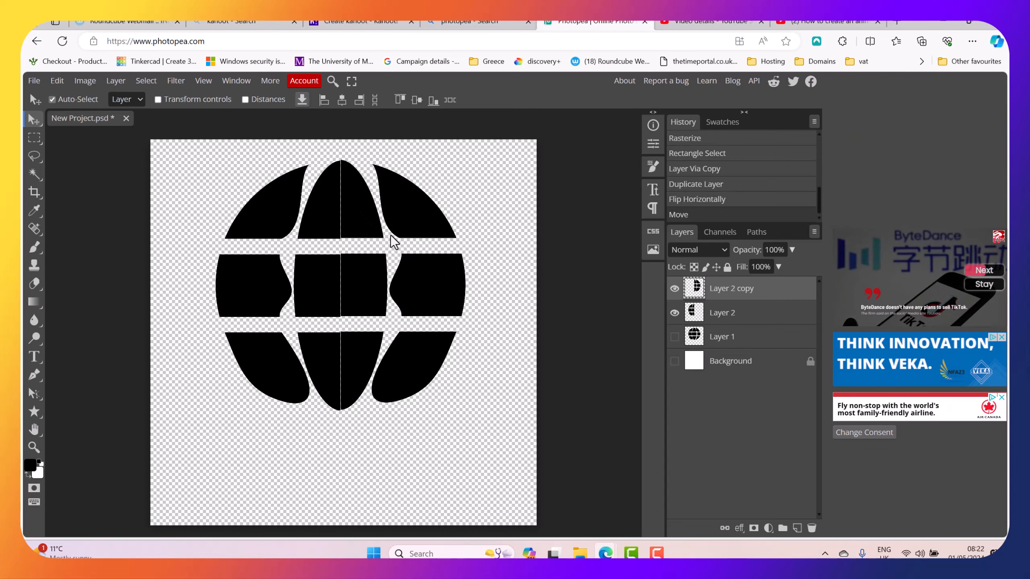
key("Down")
key("Down")
key("Up")
key("Down")
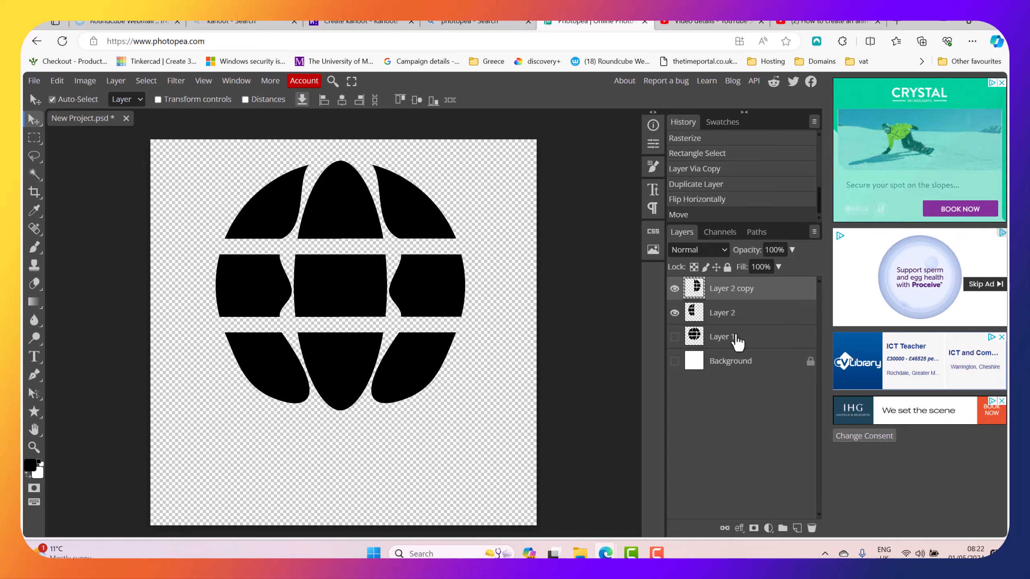
Merge the two half-globe layers into one and delete the hidden Layer 1
left_click(731, 320, "shift")
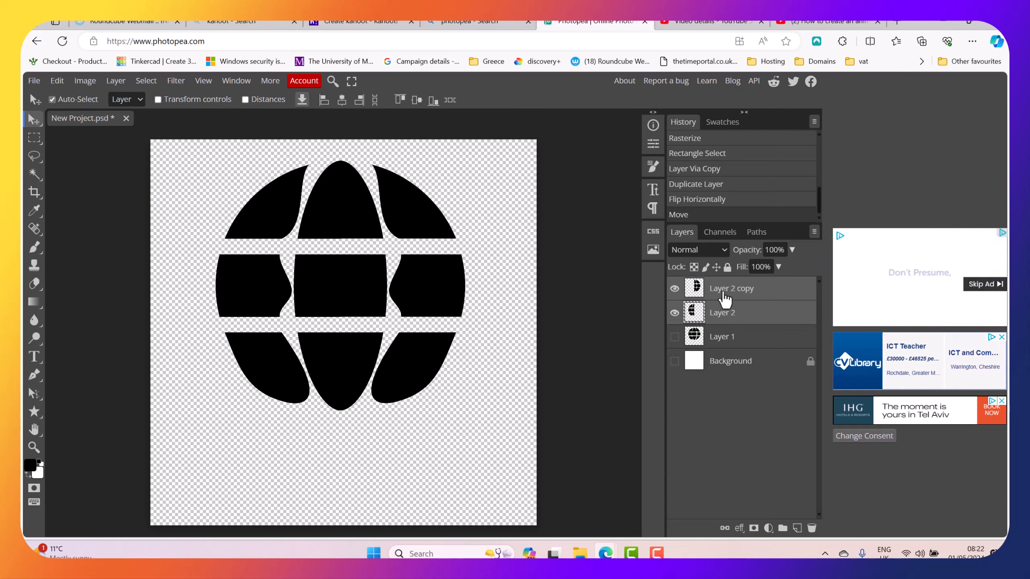
right_click(736, 305)
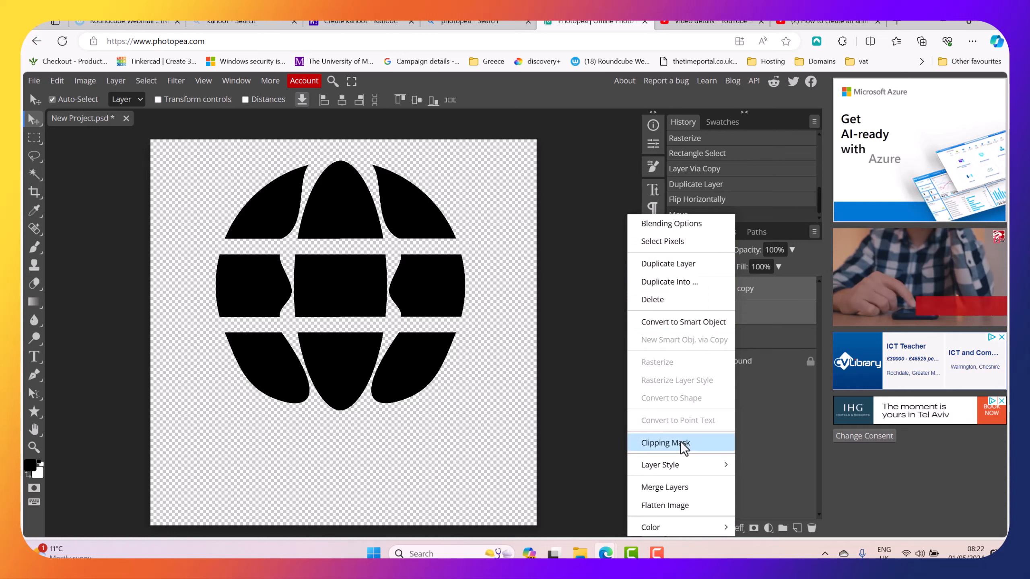
left_click(679, 486)
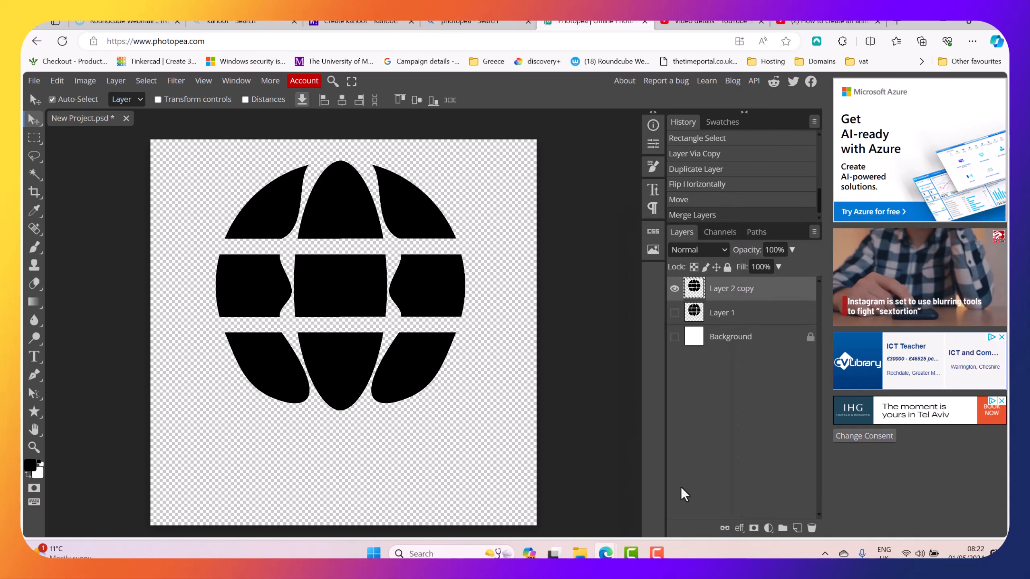
left_click(737, 316)
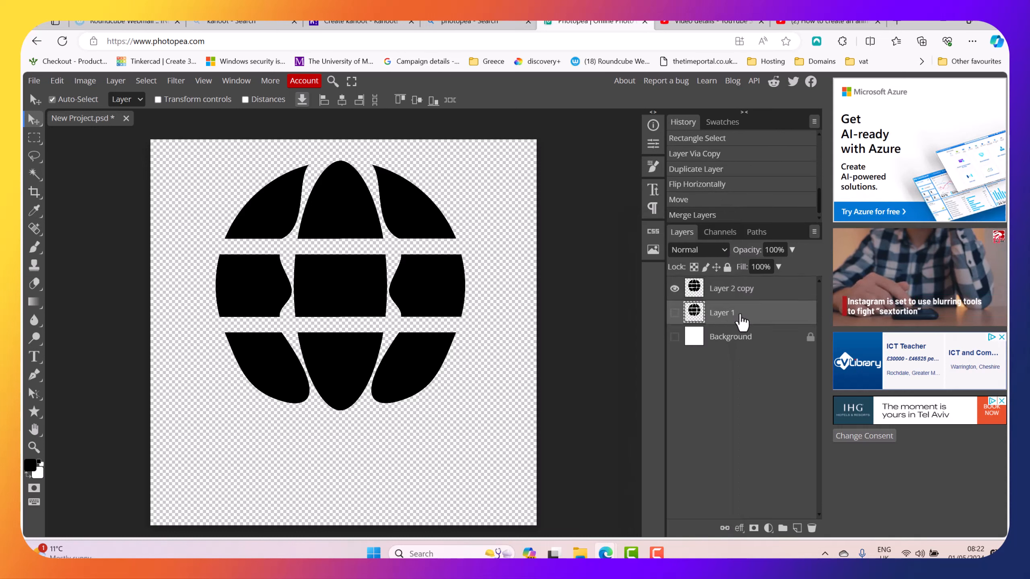
left_click_drag(748, 321, 812, 528)
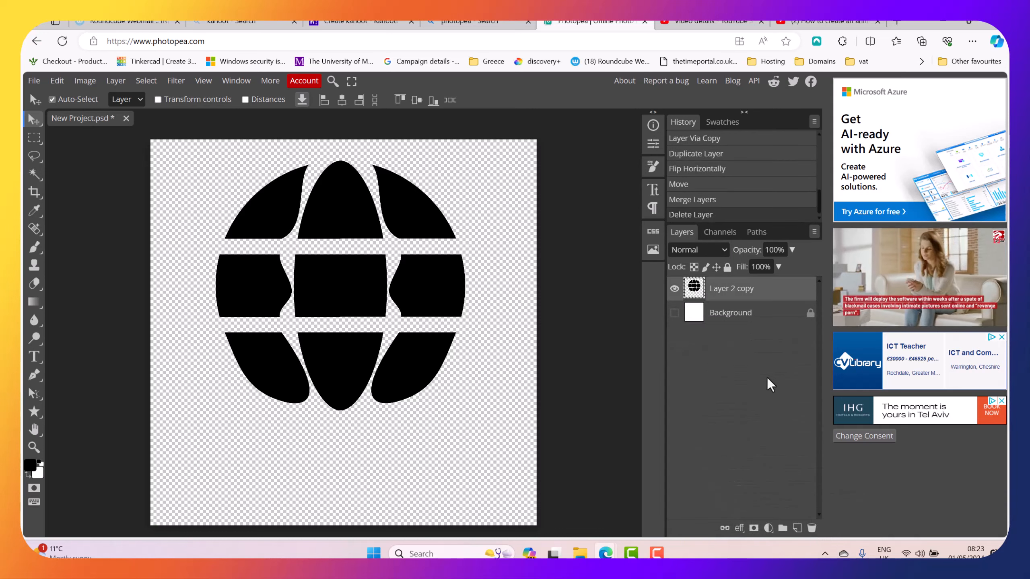
Rename the merged globe layer "Logo Shape"
double_click(727, 292)
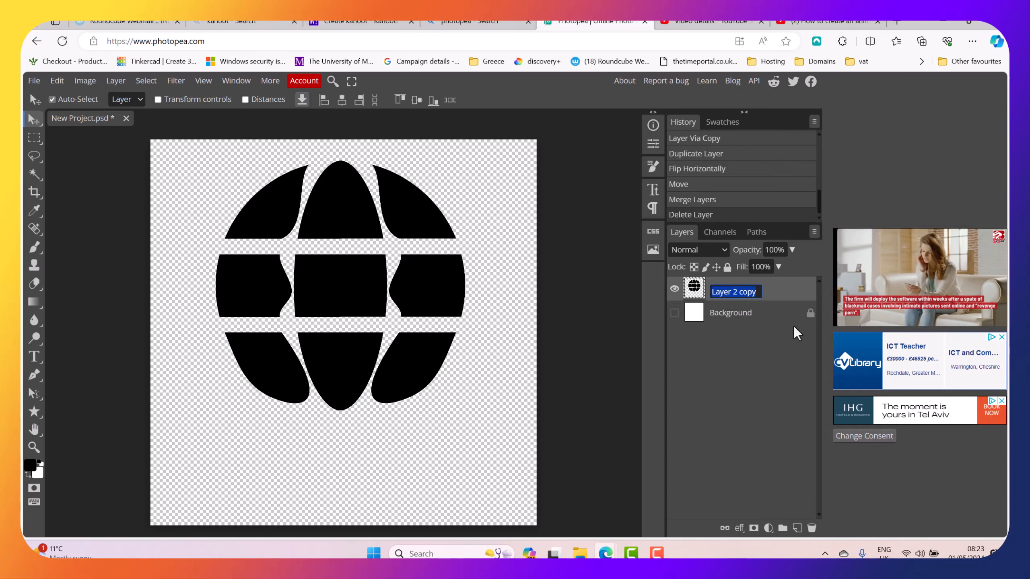
type("Logo")
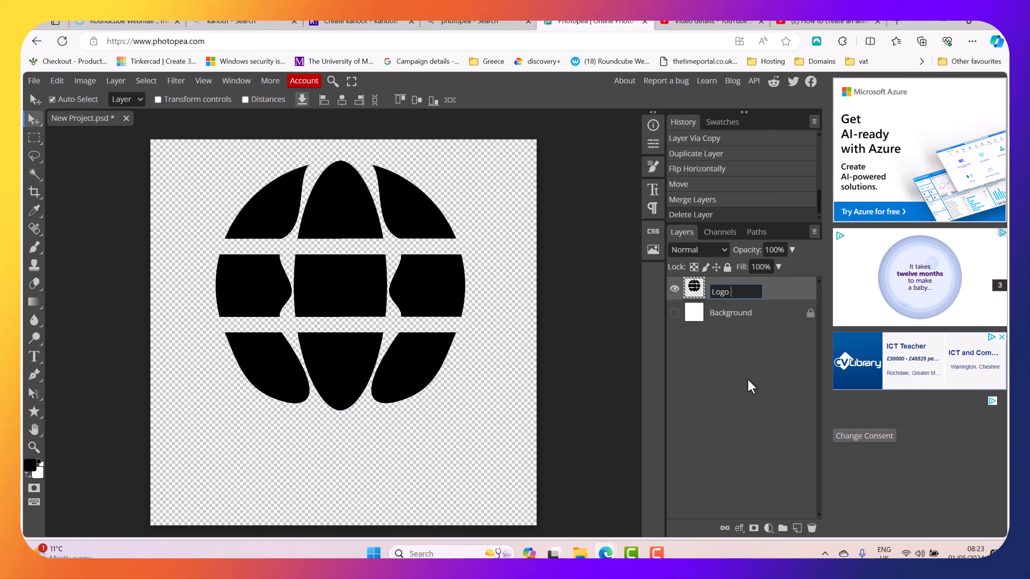
type(" Shape")
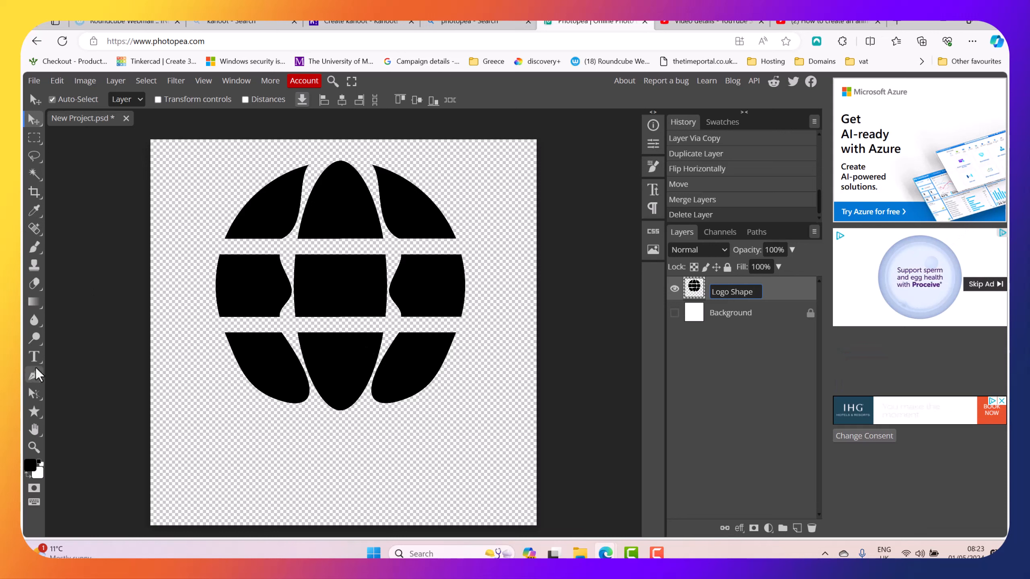
Add the text "2D1" on a new text layer below the globe
left_click(37, 356)
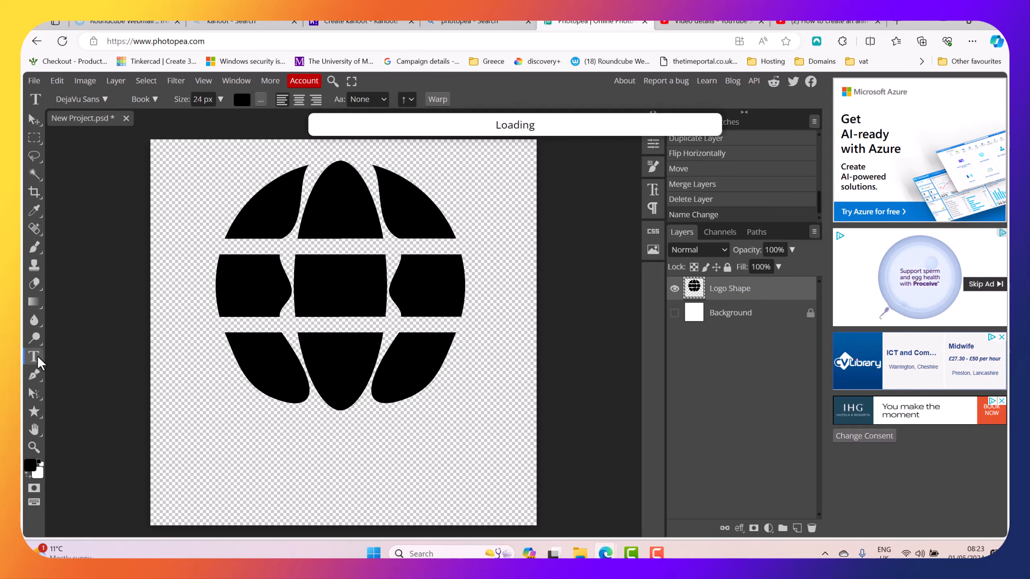
left_click(240, 433)
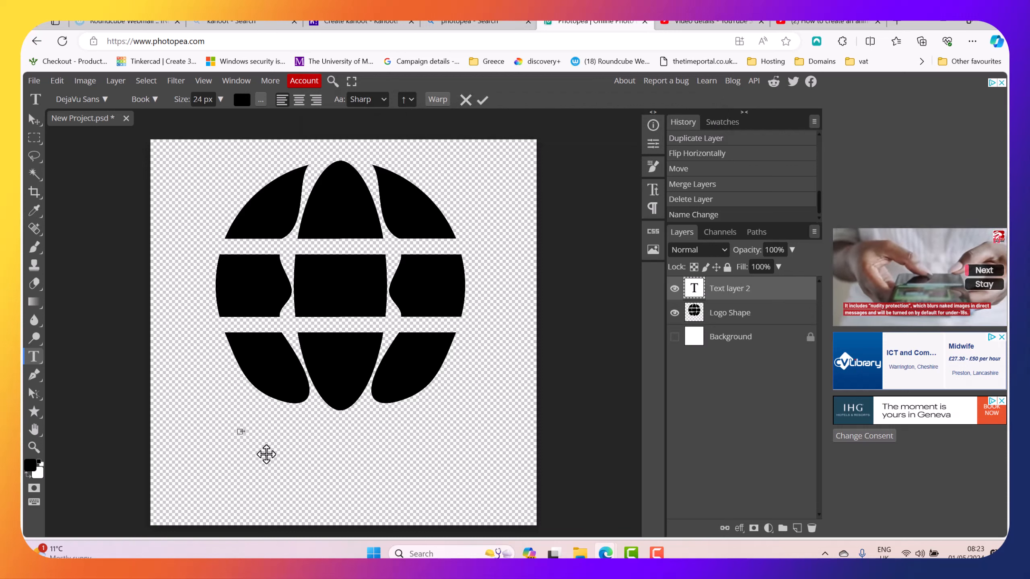
left_click(35, 122)
Free-transform the 2D1 text to about 4554% of its size and place it just below the globe
left_click(58, 81)
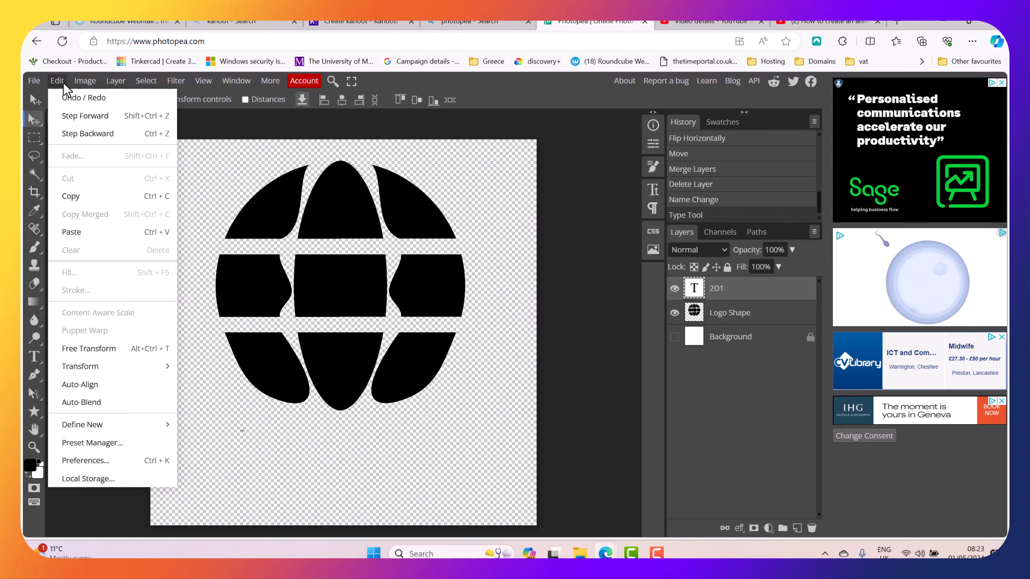
left_click(84, 349)
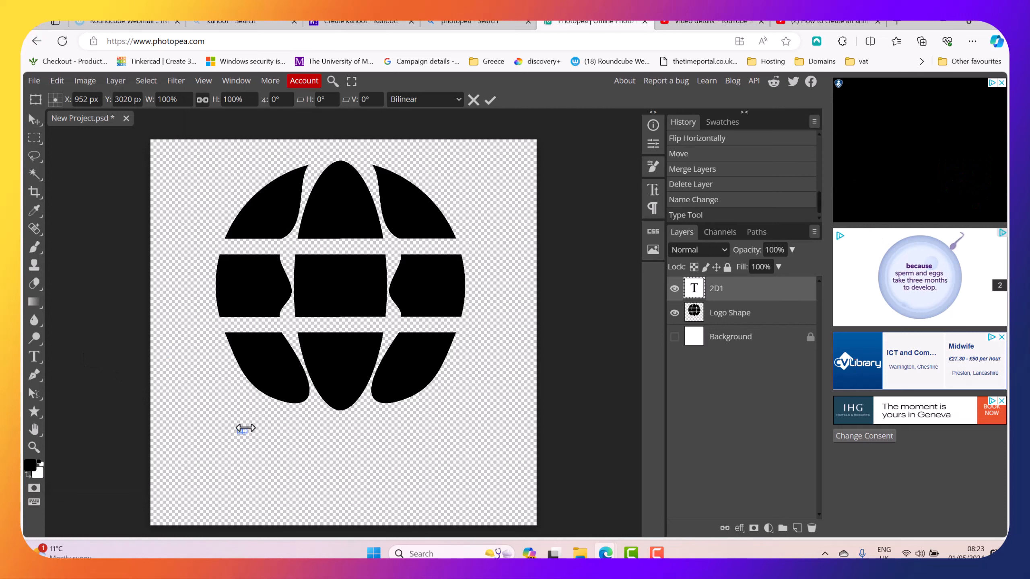
left_click_drag(246, 430, 444, 442)
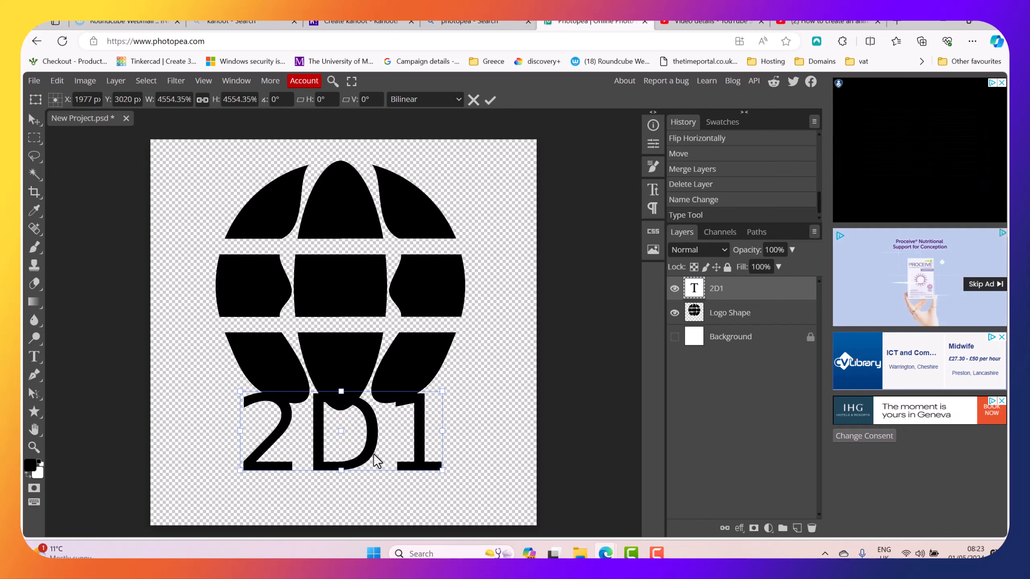
left_click_drag(375, 455, 401, 483)
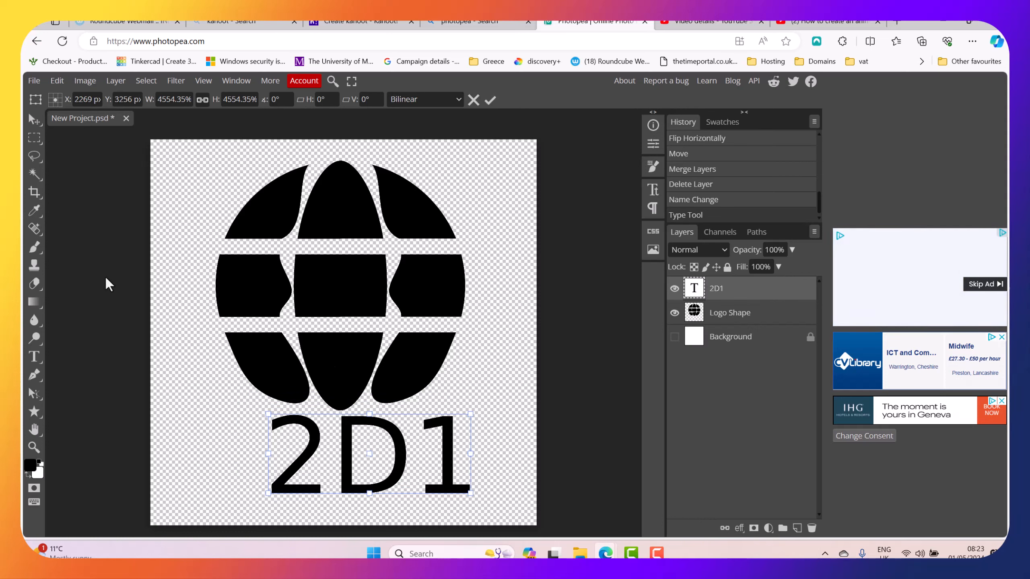
left_click(701, 296)
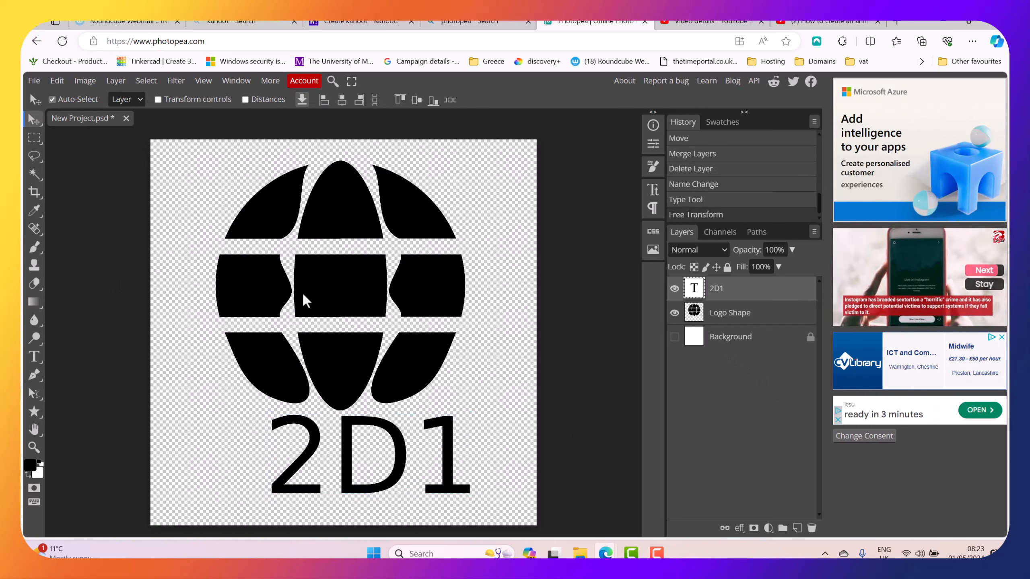
Set the font size of the 2D1 text to 1093 px
left_click(657, 192)
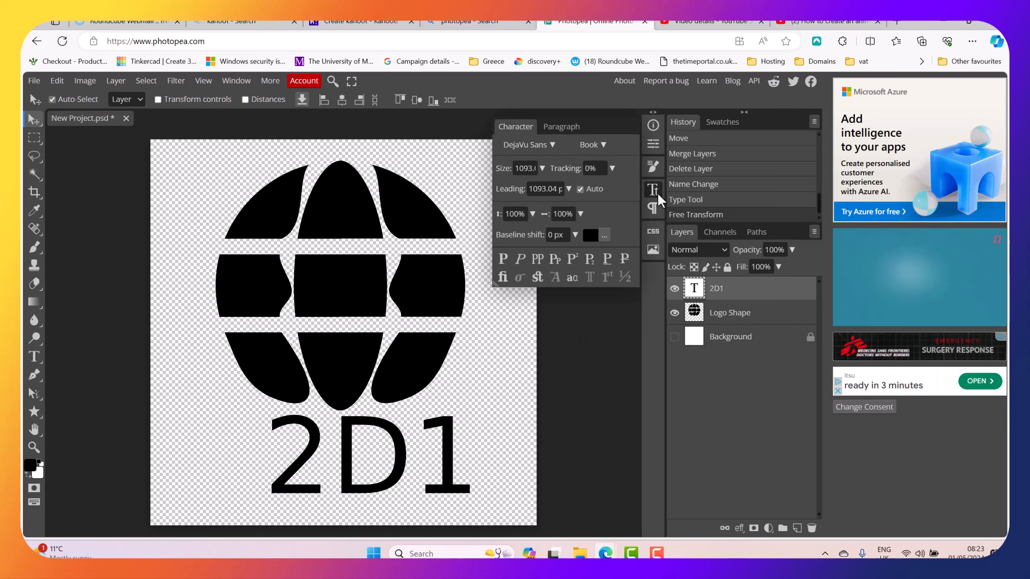
left_click_drag(505, 174, 519, 169)
double_click(520, 174)
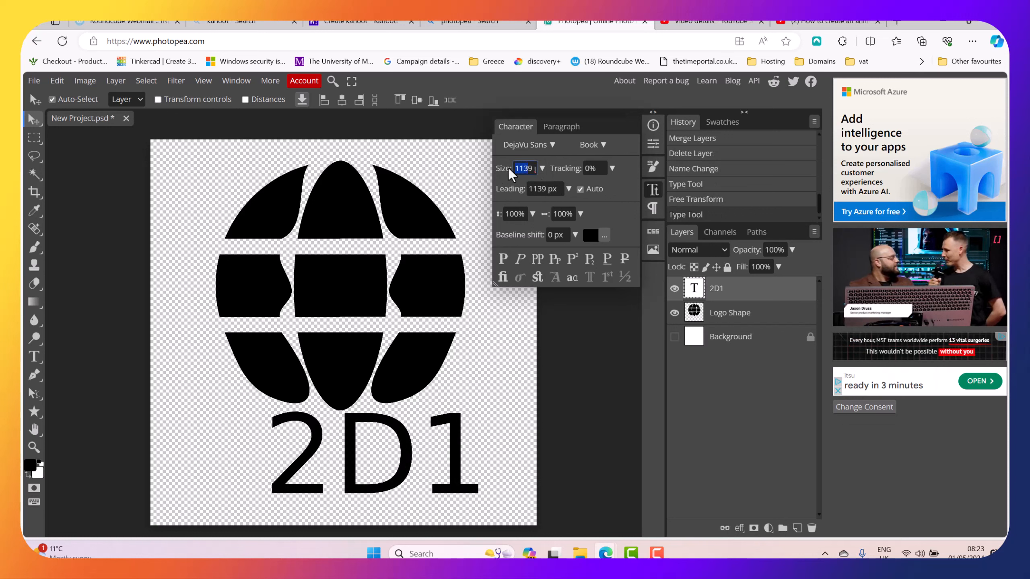
type("1012")
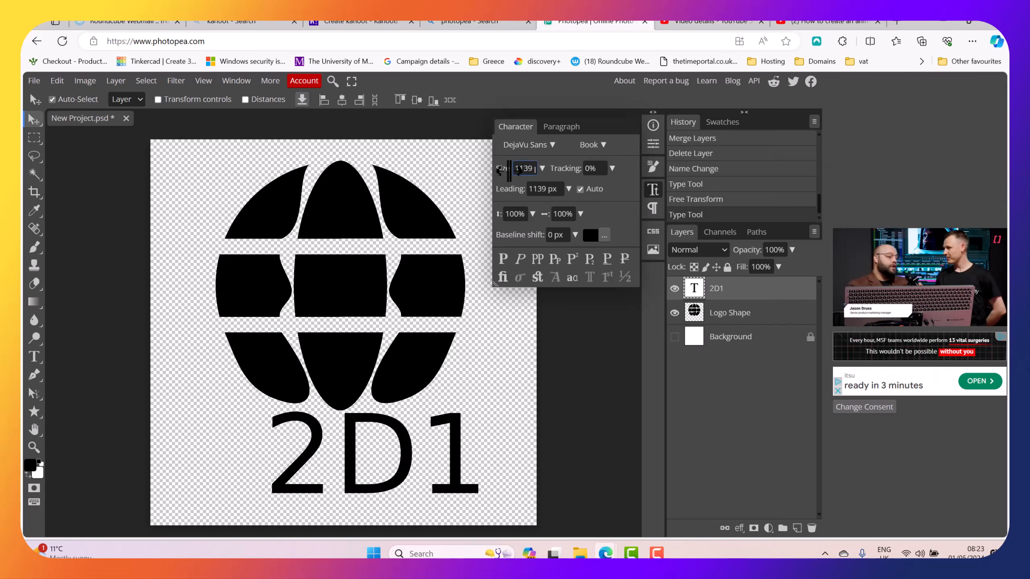
key("Return")
left_click_drag(449, 172, 488, 181)
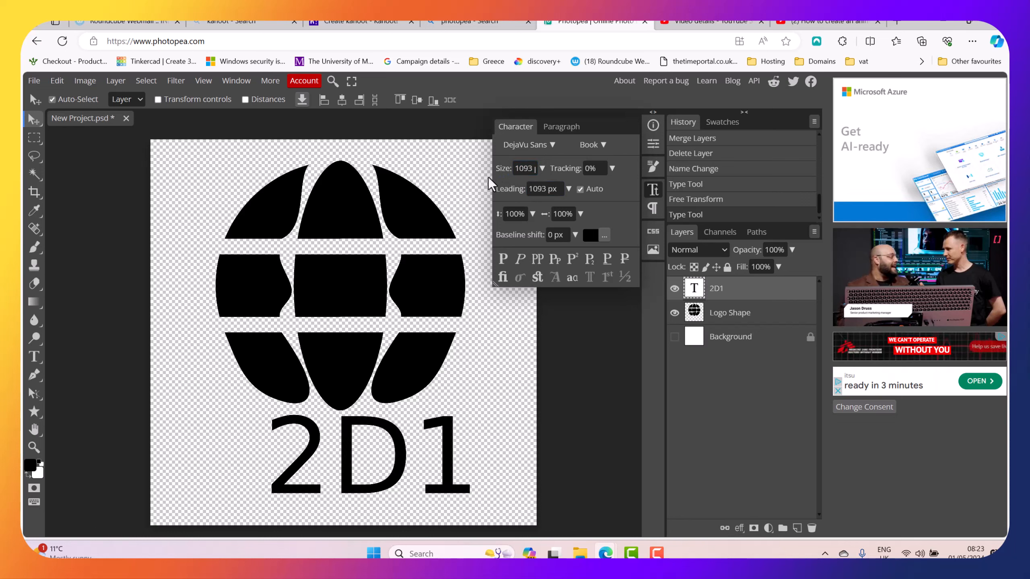
Change the 2D1 text's font to Dela Gothic One and centre the text beneath the globe
left_click(552, 145)
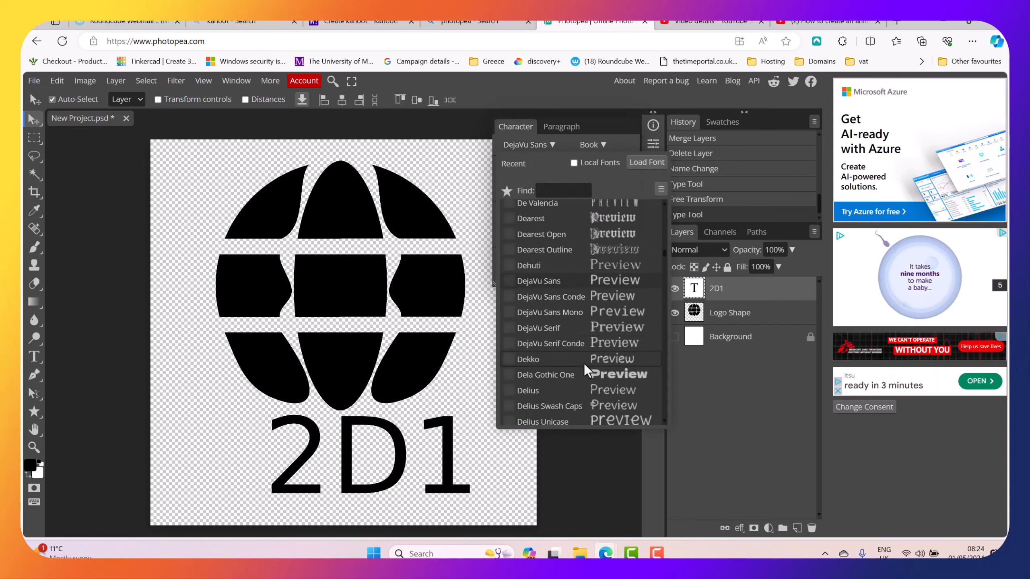
left_click(595, 374)
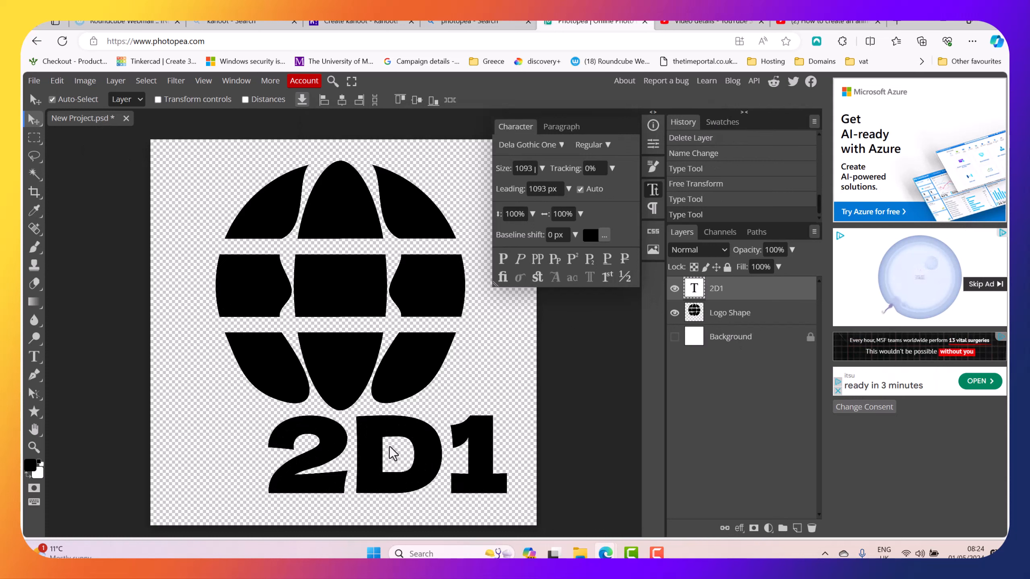
left_click_drag(391, 453, 328, 458)
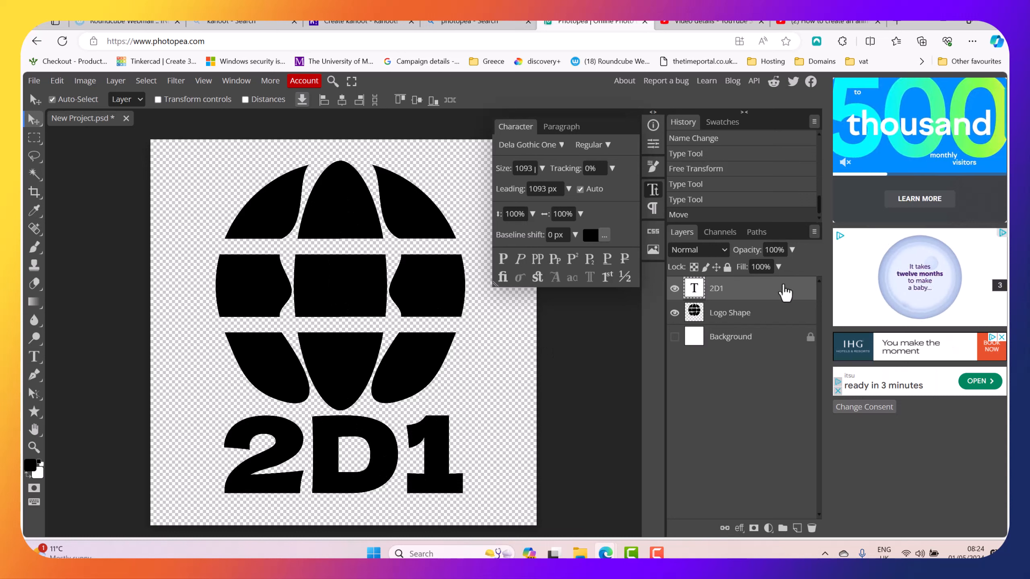
left_click(653, 189)
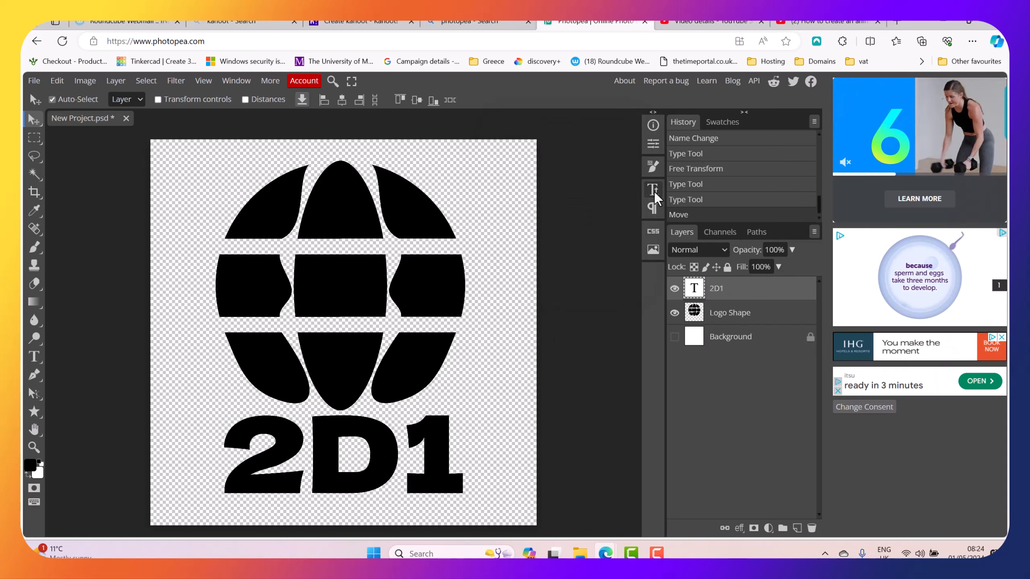
Add a drop shadow to the 2D1 text layer with distance 70 px, spread 37% and size 47 px
double_click(801, 299)
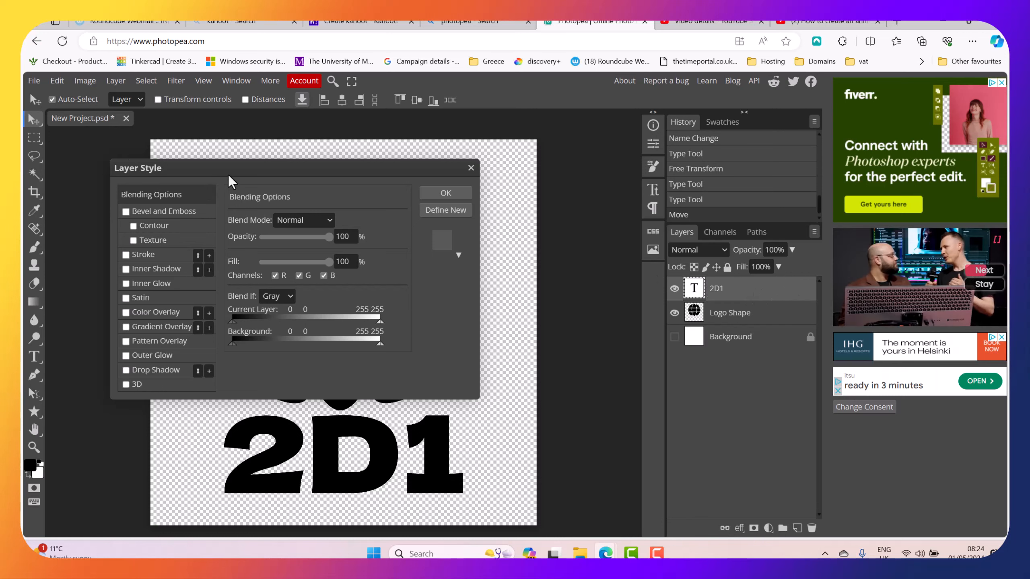
left_click_drag(251, 176, 641, 177)
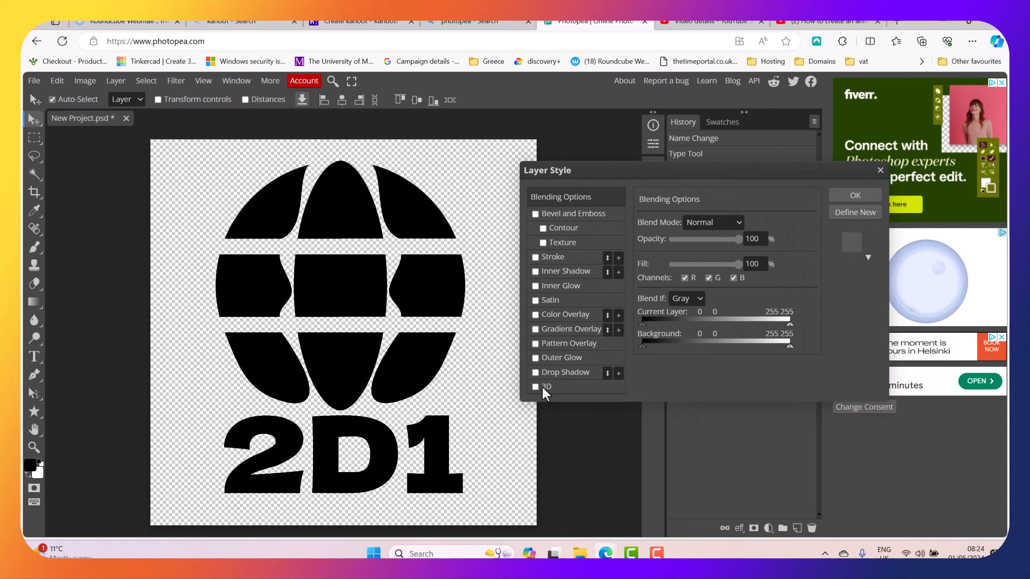
left_click(535, 372)
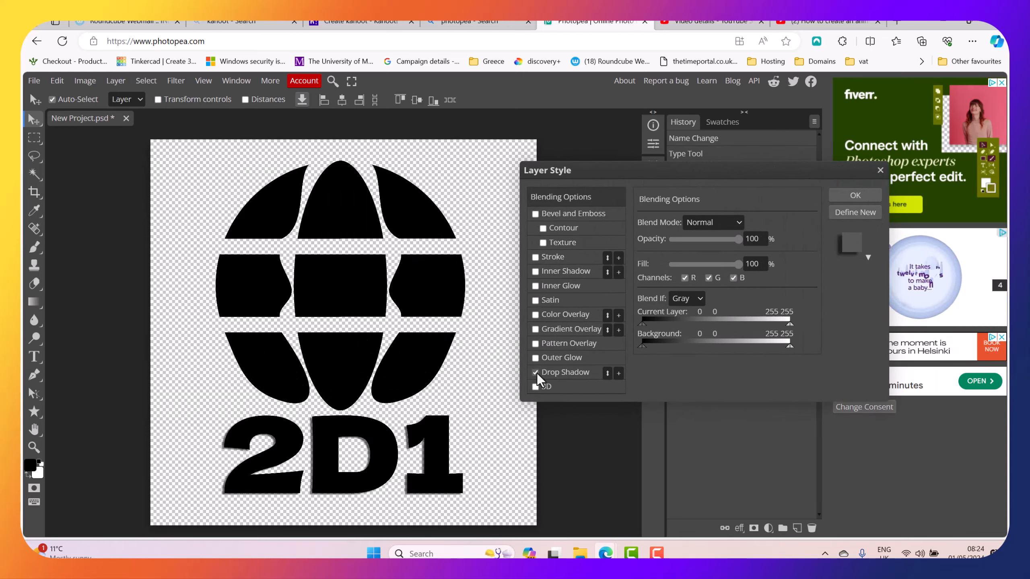
left_click(559, 372)
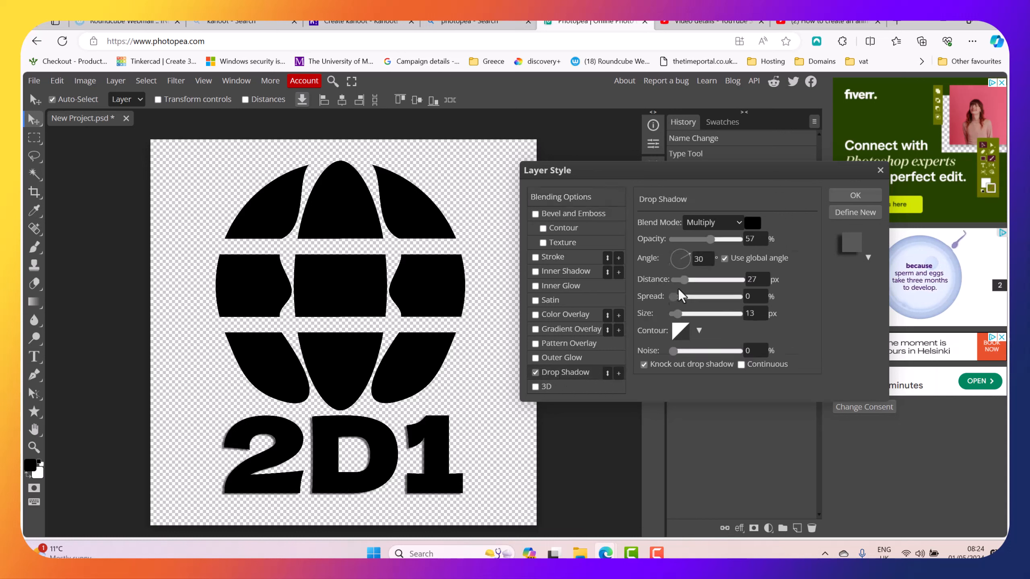
left_click_drag(683, 280, 689, 312)
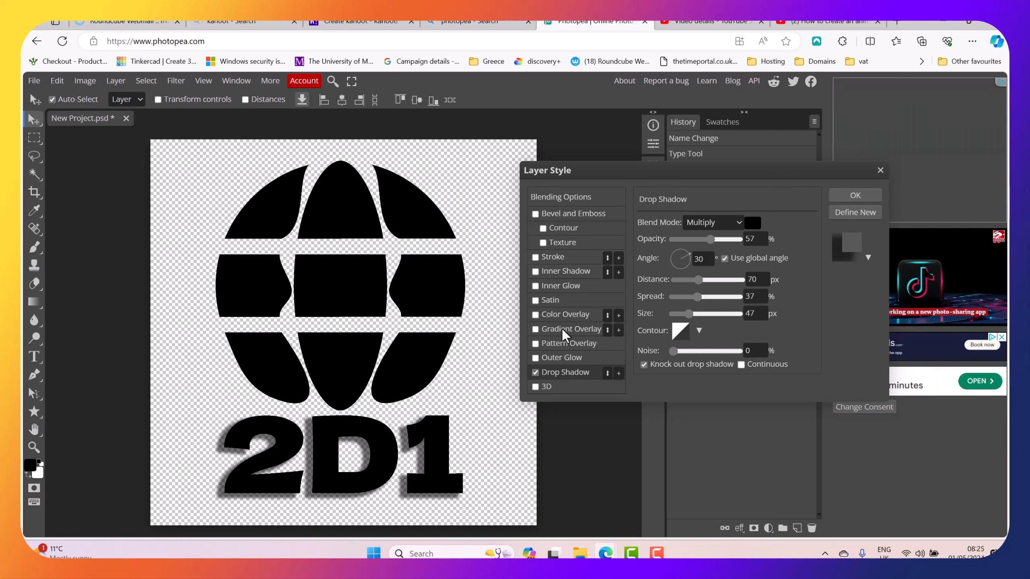
Add an outer glow to the 2D1 text layer and set its colour to a bright cyan-blue
left_click(565, 358)
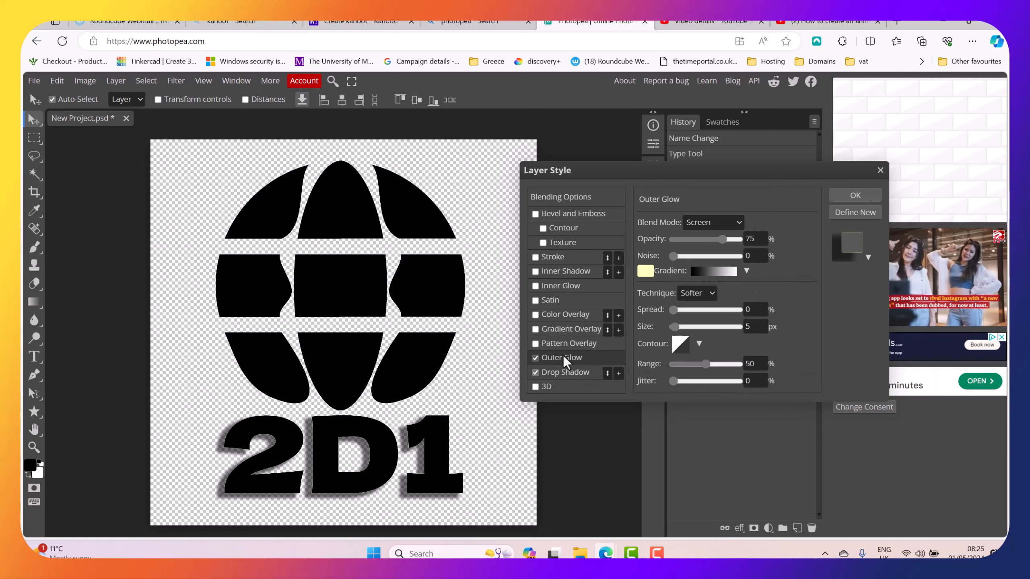
left_click(645, 271)
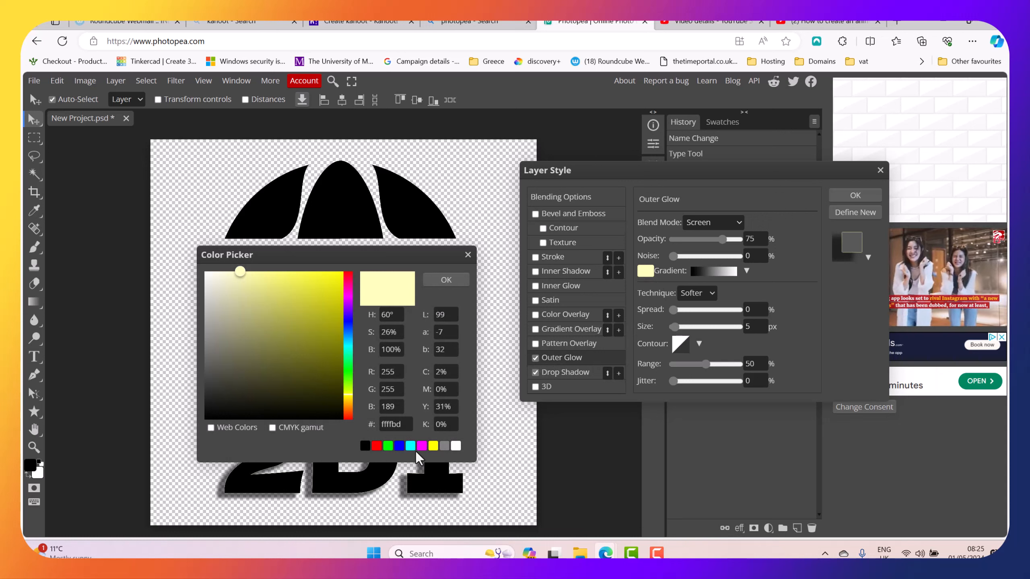
left_click(350, 332)
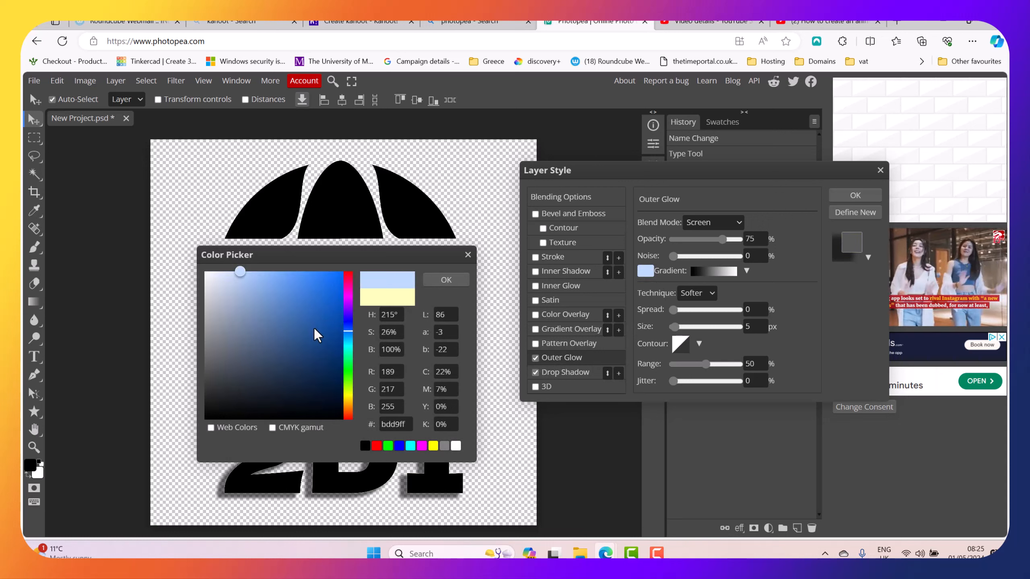
left_click(297, 340)
mouse_move(348, 347)
left_mouse_down()
mouse_move(330, 294)
mouse_move(343, 298)
left_mouse_up()
left_click(446, 280)
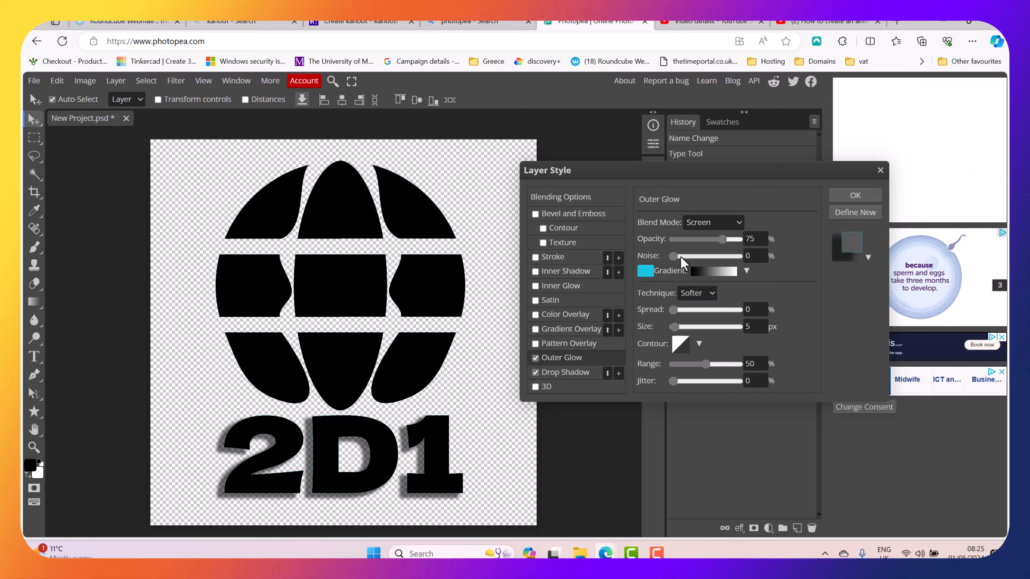
Set the outer glow's blend mode to Normal, noise to 100%, spread to 23% and size to 123 px
left_click(717, 222)
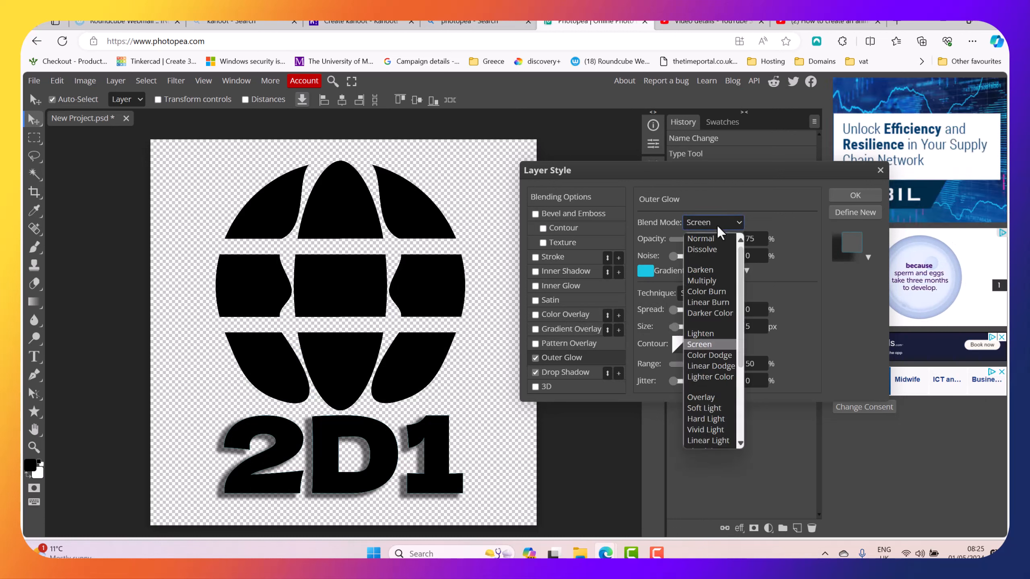
left_click(709, 238)
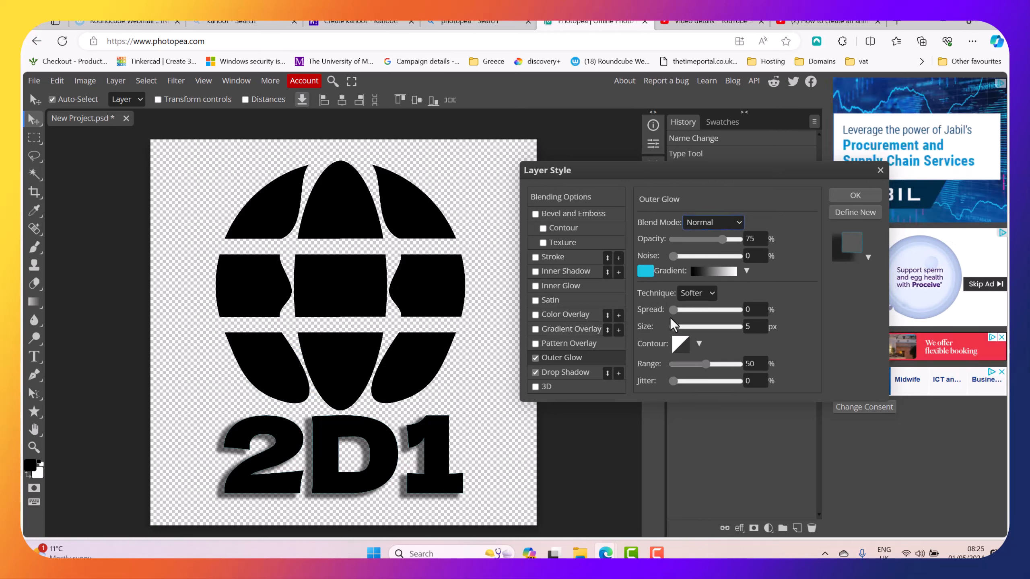
left_click_drag(673, 311, 696, 325)
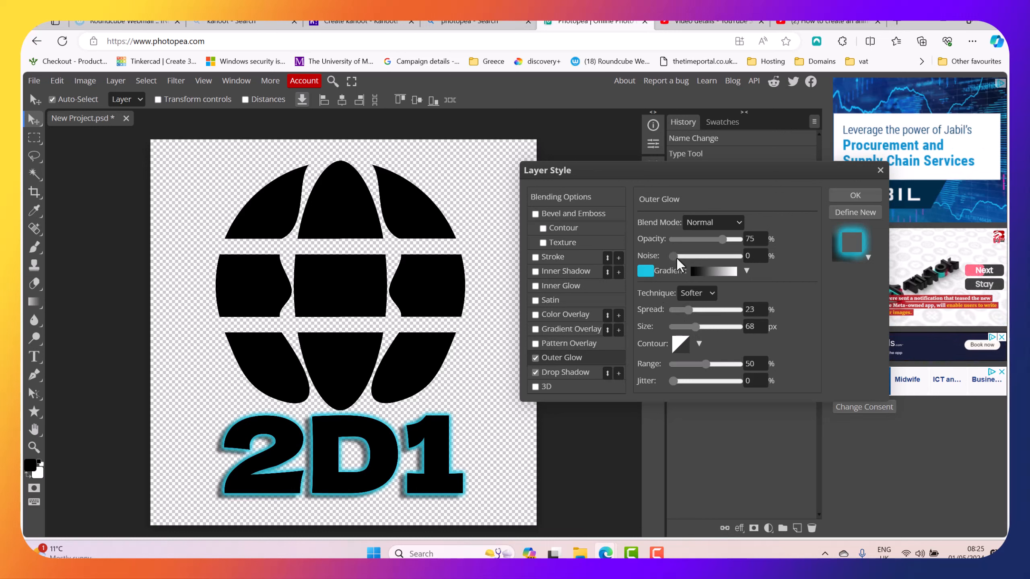
left_click_drag(676, 258, 740, 271)
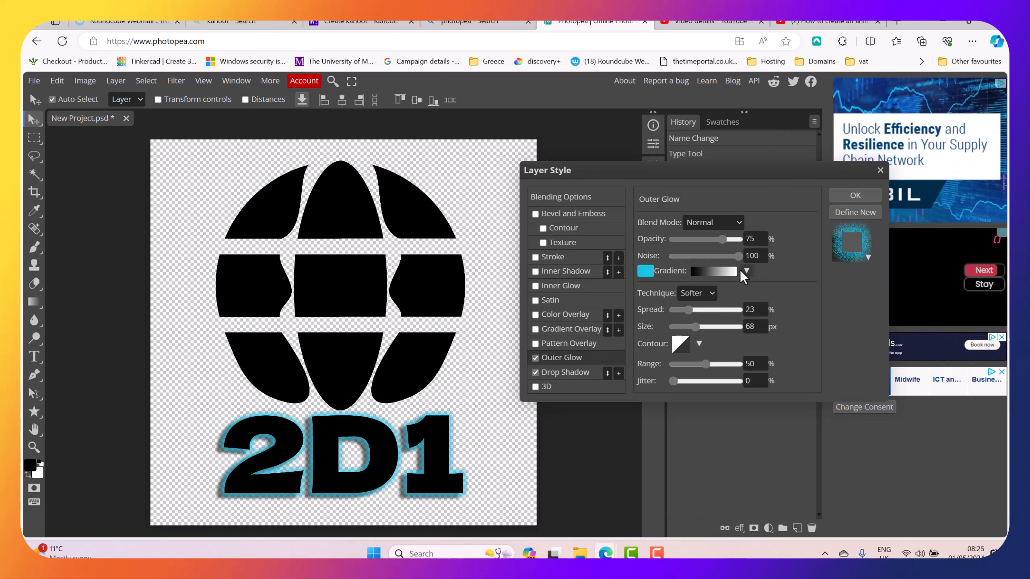
left_click_drag(697, 329, 712, 329)
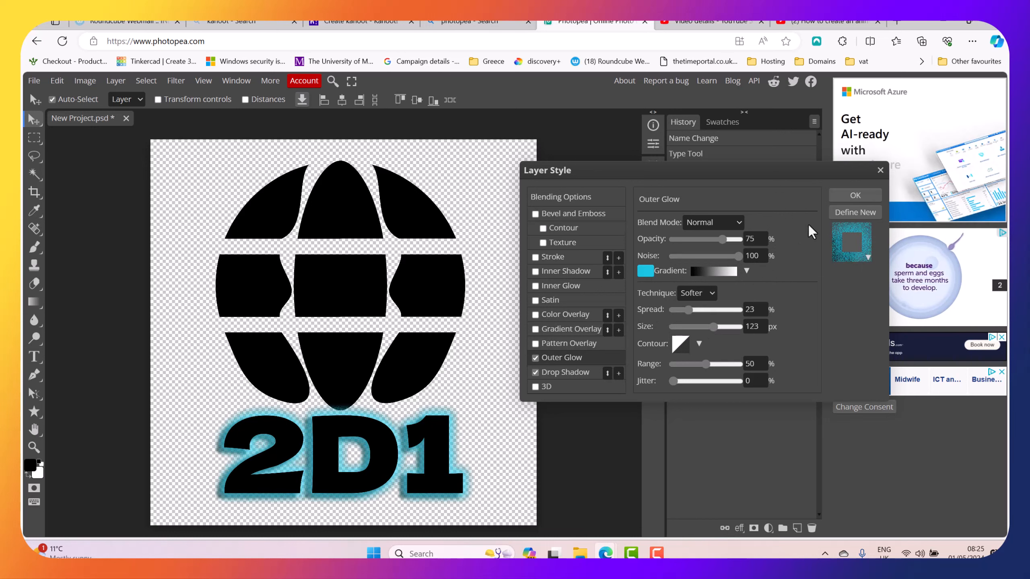
Try an Inner Bevel on the 2D1 text with depth 202%, size 40 px and soften 9 px, and switch the effect off
left_click(570, 213)
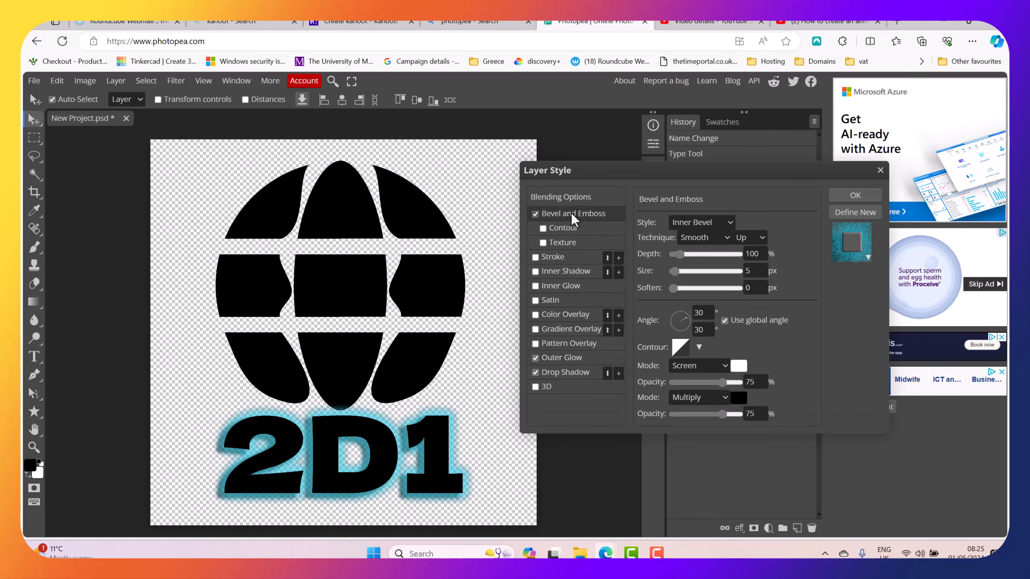
left_click_drag(679, 256, 688, 257)
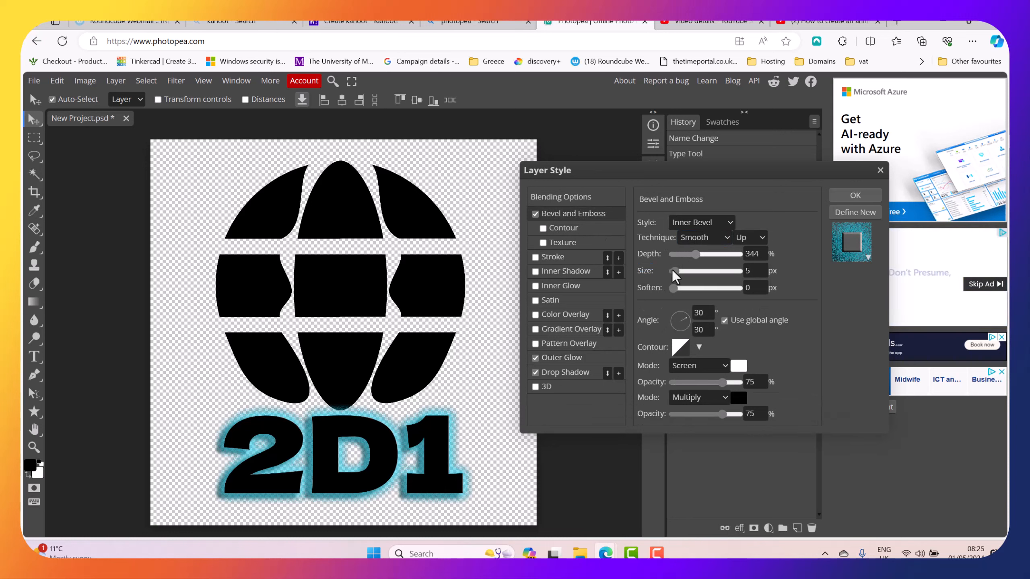
left_click(672, 270)
left_click(684, 271)
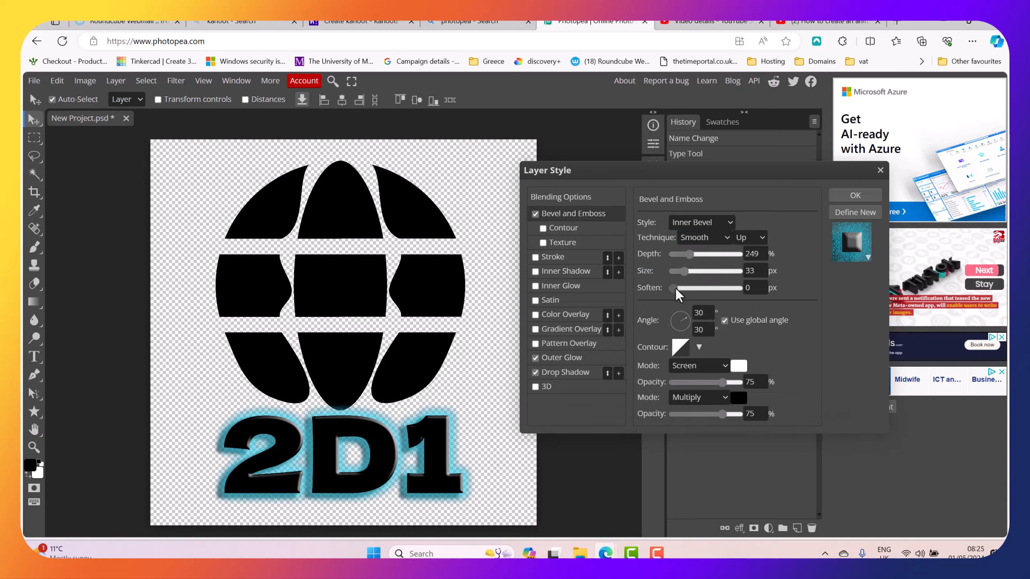
left_click(701, 288)
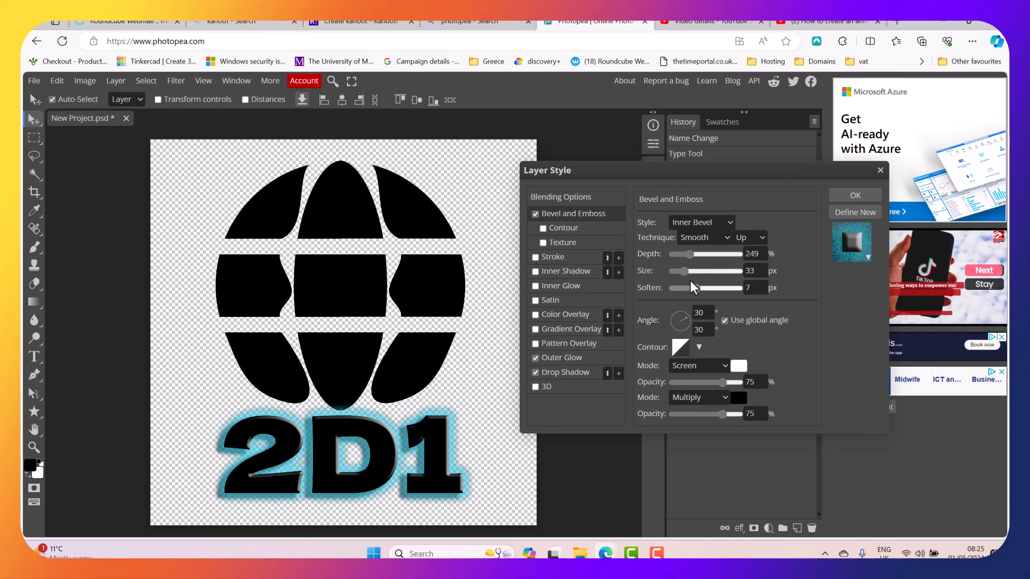
left_click_drag(684, 274, 700, 272)
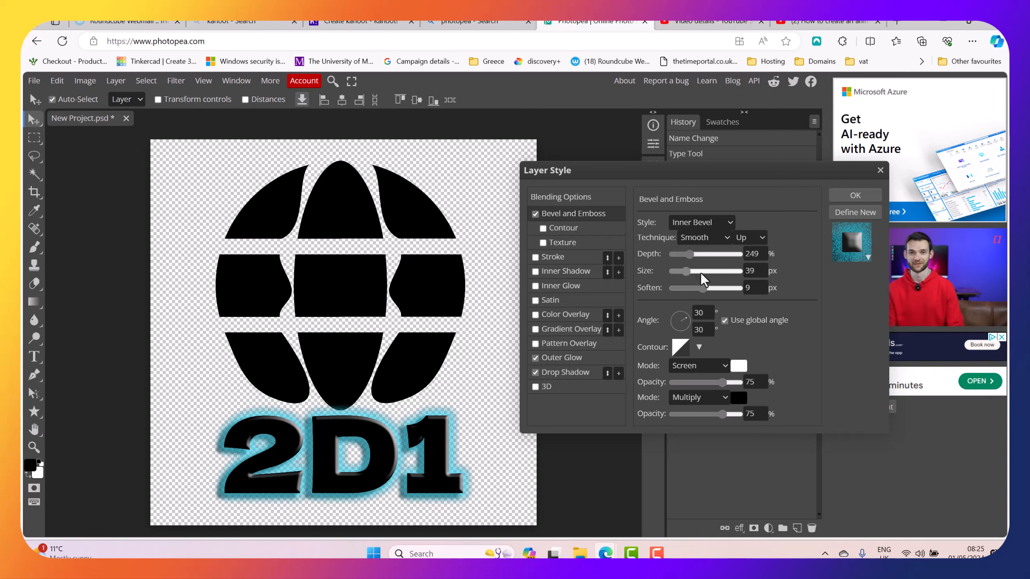
left_click(688, 255)
left_click_drag(681, 260, 672, 257)
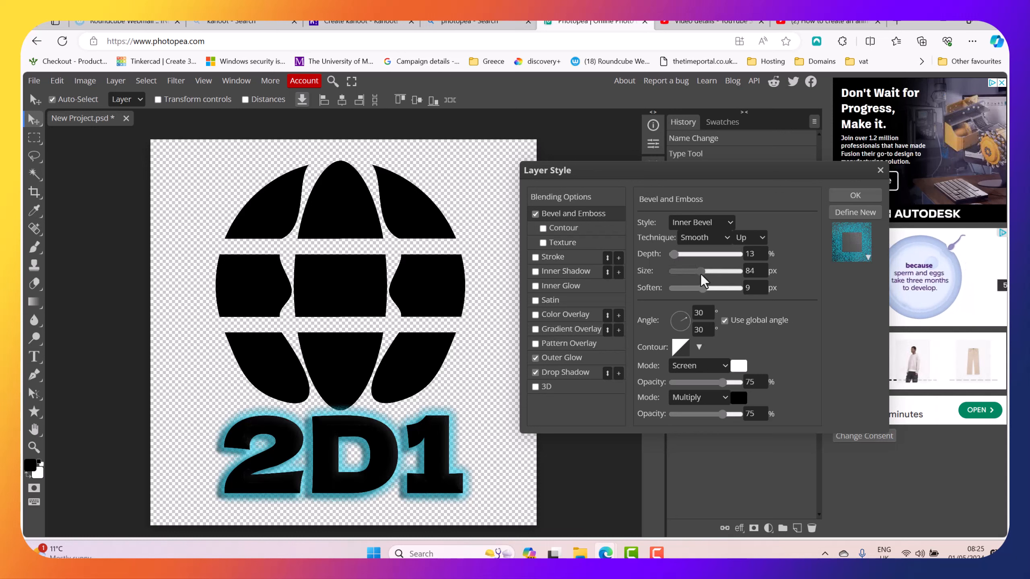
left_click(685, 271)
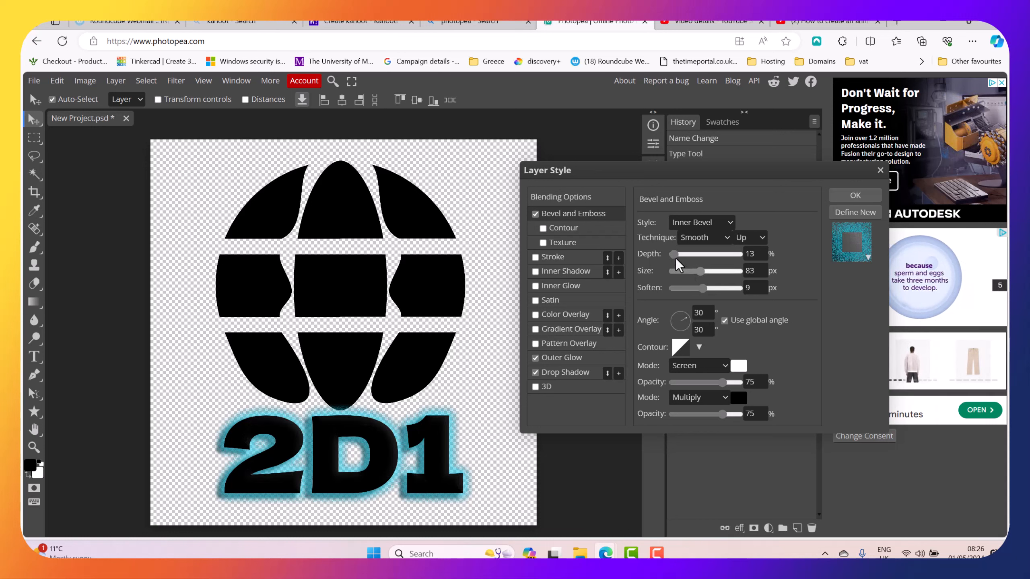
left_click(684, 257)
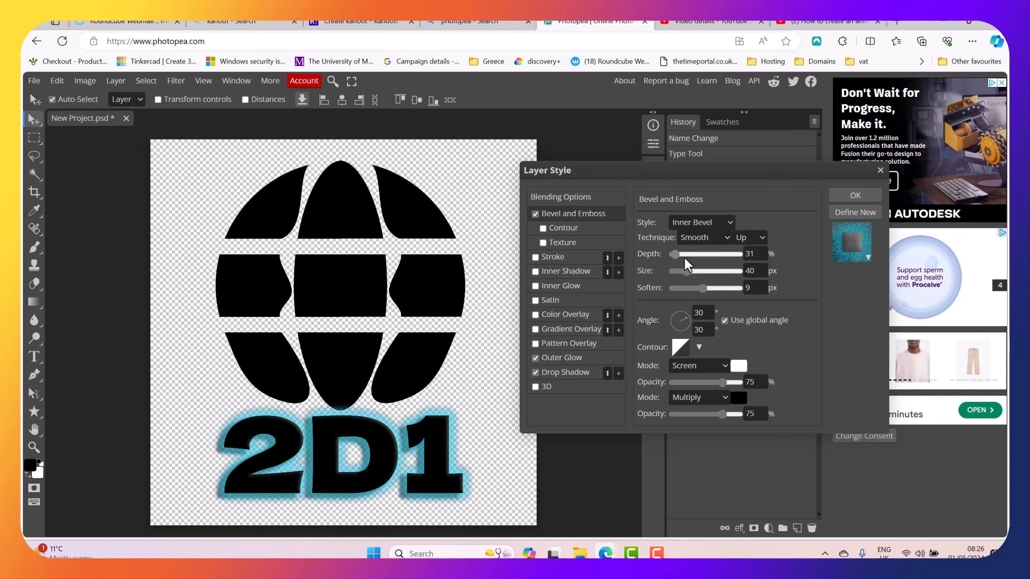
left_click_drag(685, 256, 685, 257)
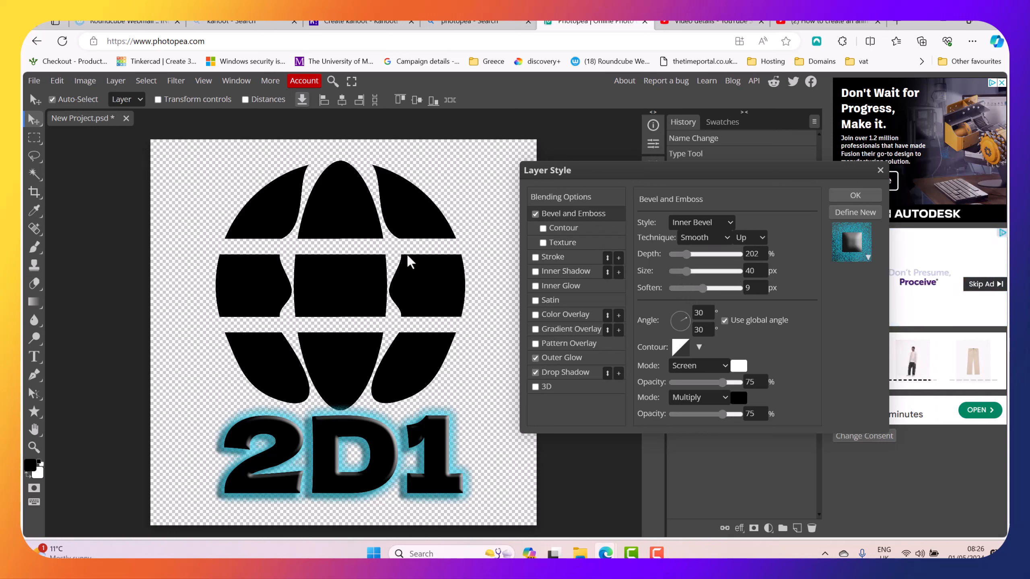
left_click(536, 214)
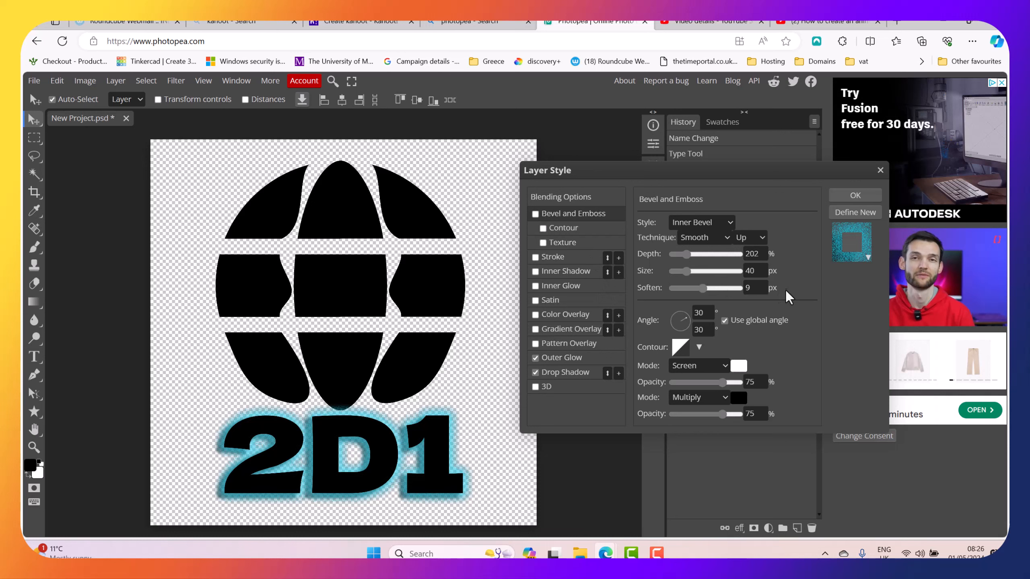
Apply the layer style to the 2D1 text and copy it onto the Logo Shape layer
left_click(856, 195)
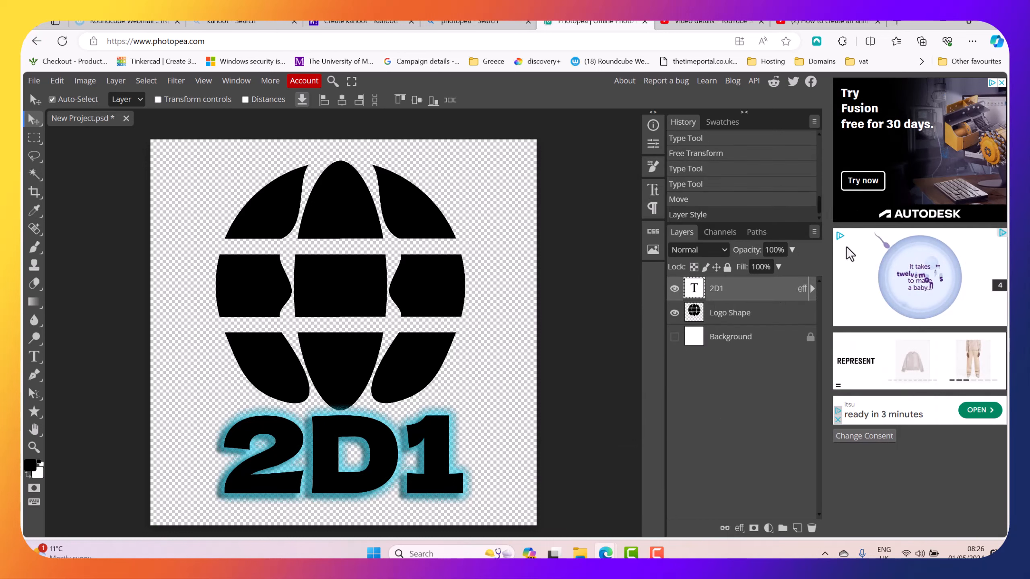
right_click(756, 298)
mouse_move(699, 467)
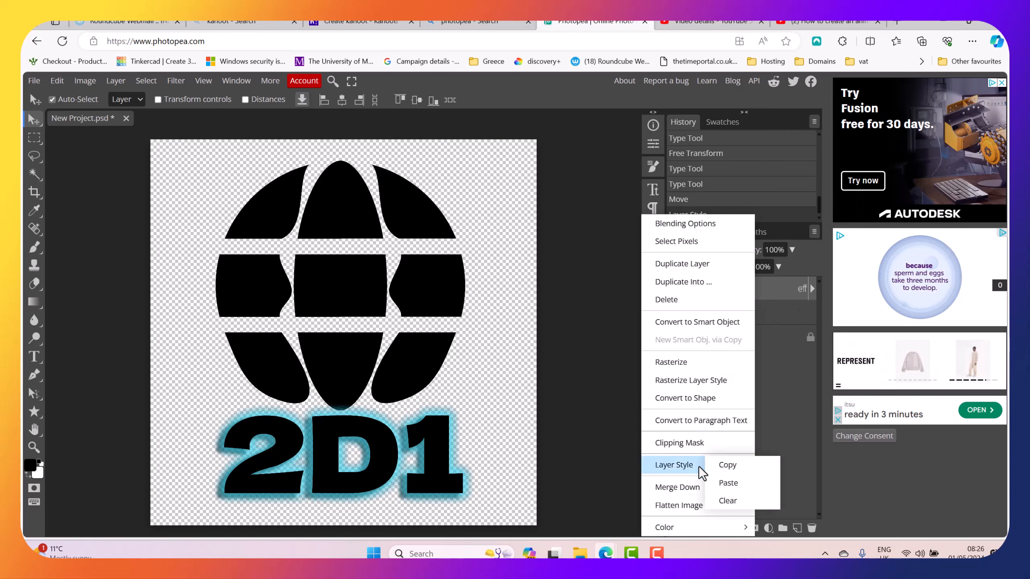
left_click(723, 466)
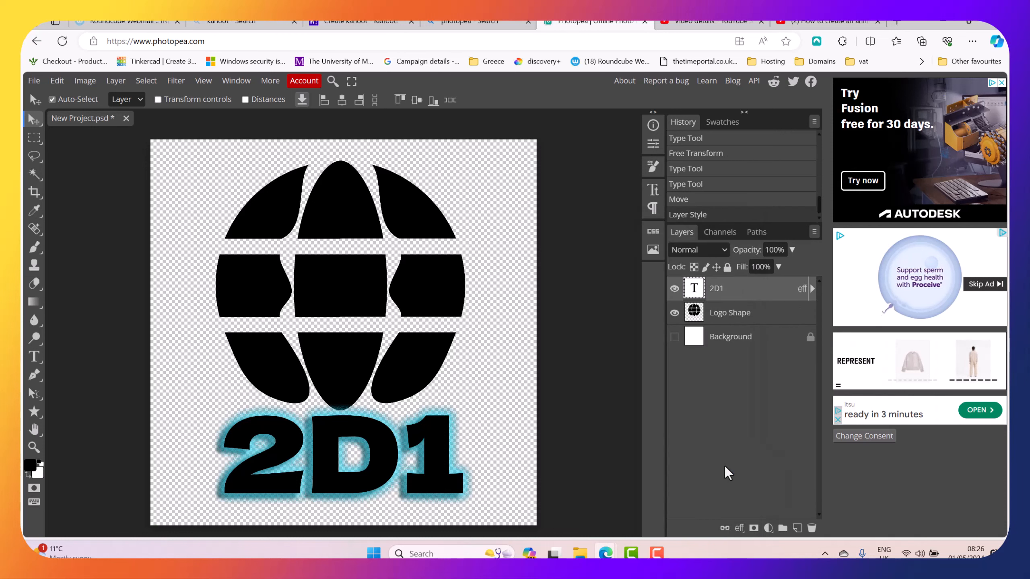
right_click(760, 312)
mouse_move(704, 465)
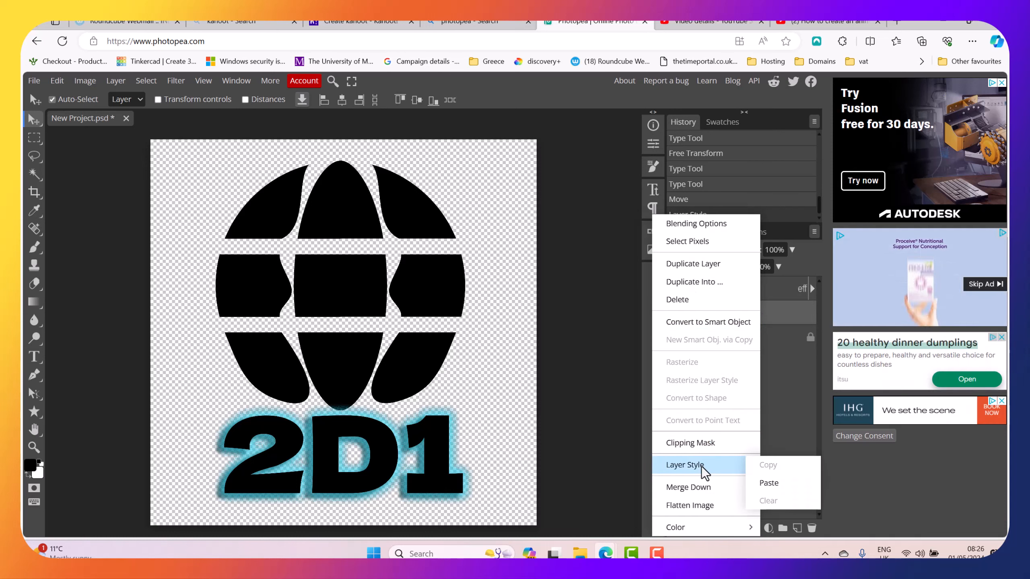
left_click(754, 478)
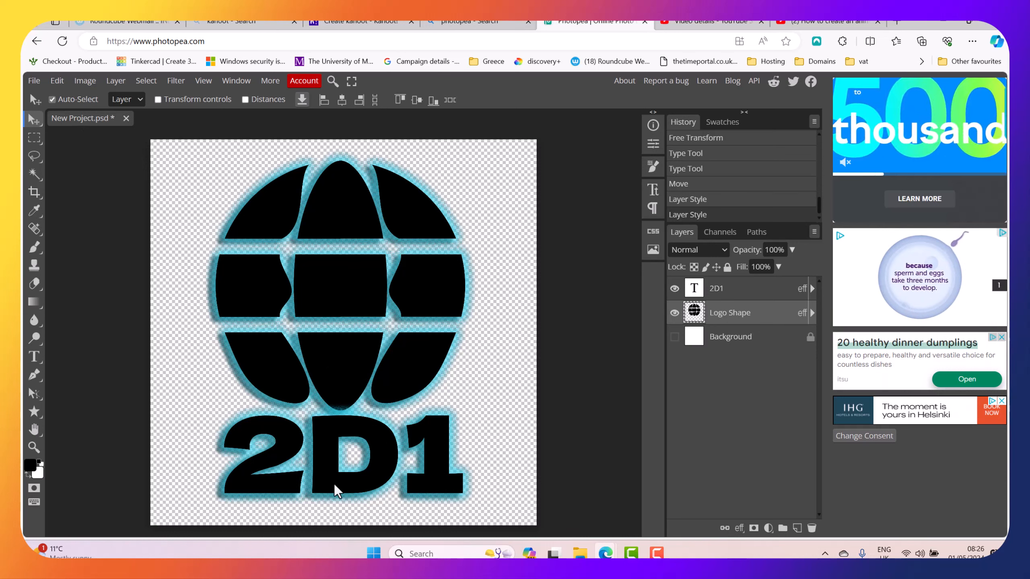
Try the 2D1 text across the globe's middle band and reposition it overlapping the globe's lower edge
left_click_drag(335, 487, 337, 319)
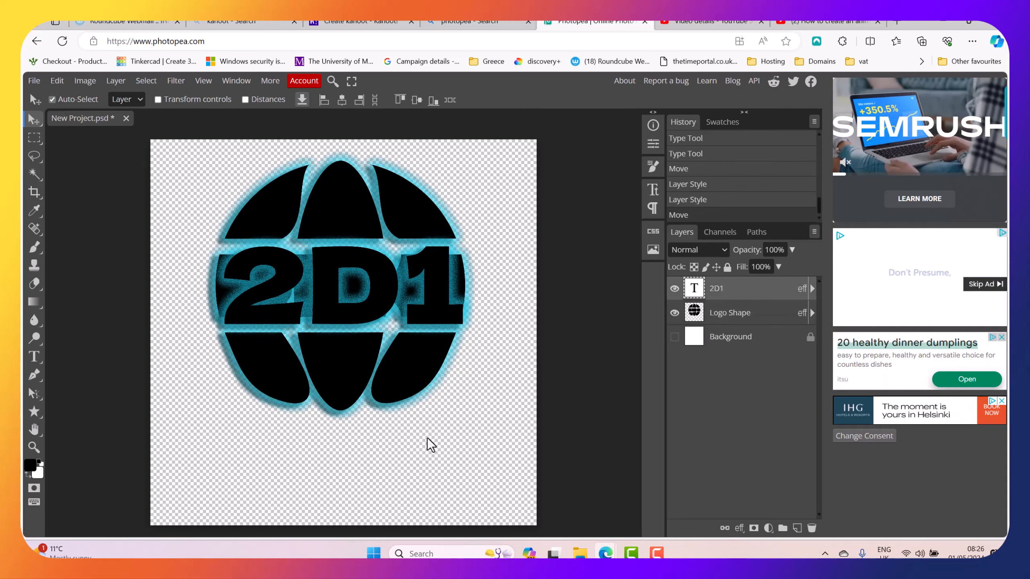
left_click_drag(346, 314, 344, 462)
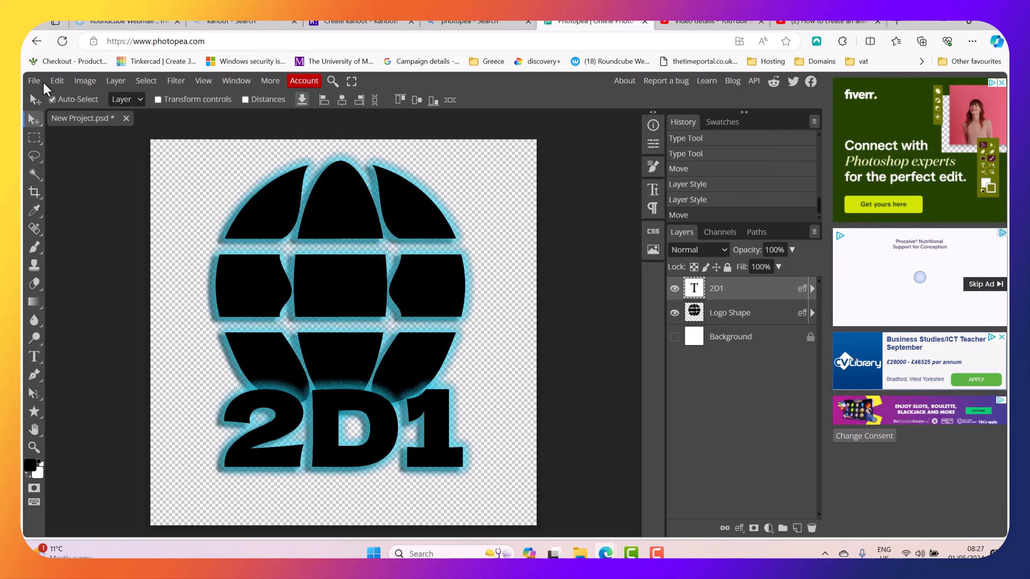
Trim the canvas on all four sides using the top left pixel colour
left_click(88, 84)
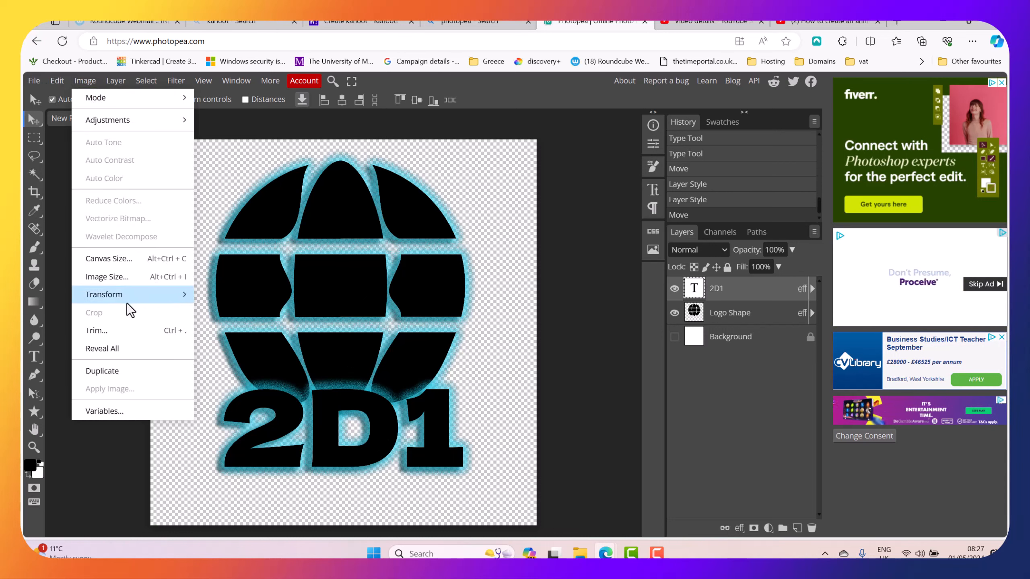
left_click(118, 331)
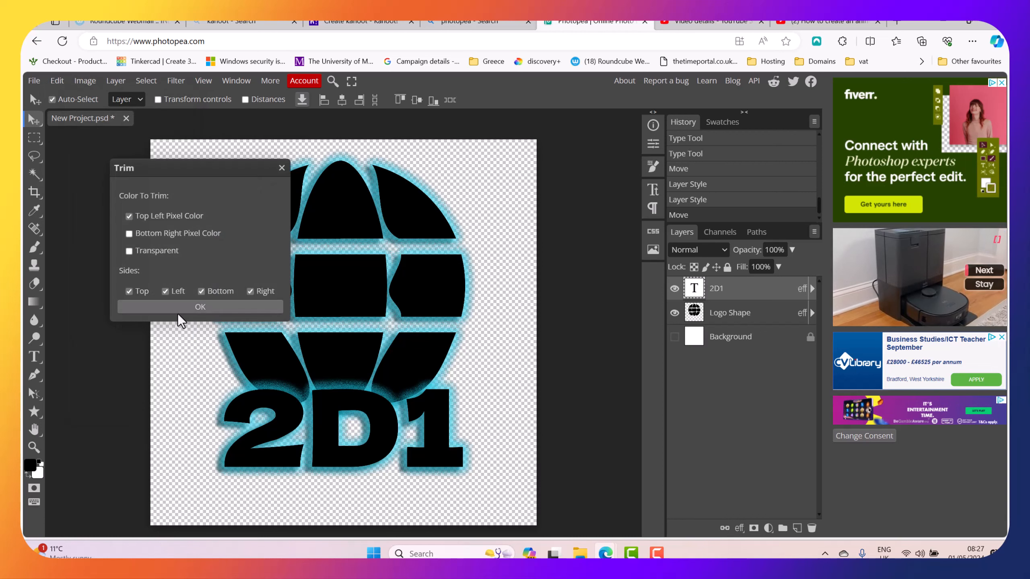
left_click(188, 310)
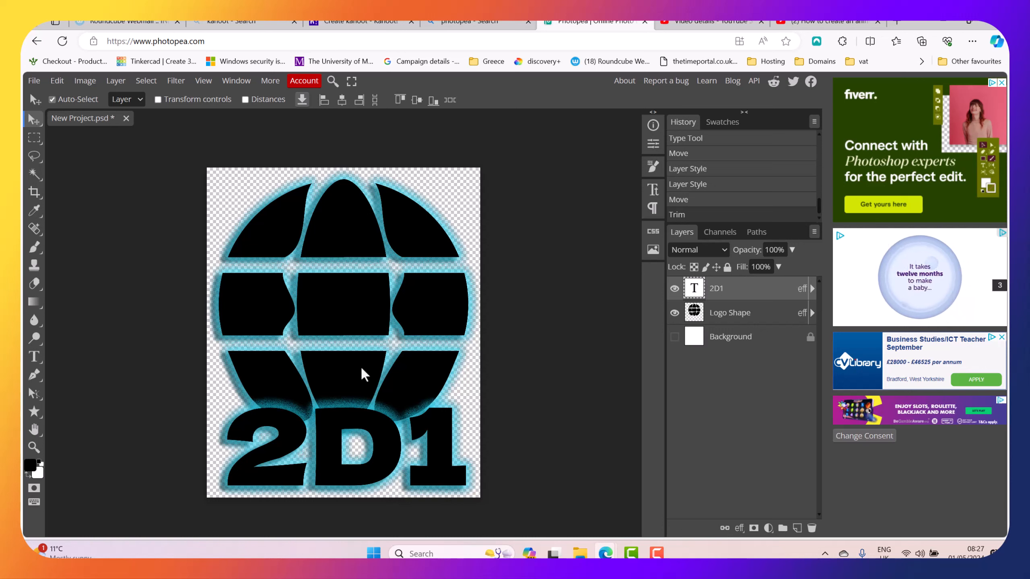
Start saving the logo as a PSD and create a folder named 2D1-Logo in Documents for it
left_click(31, 83)
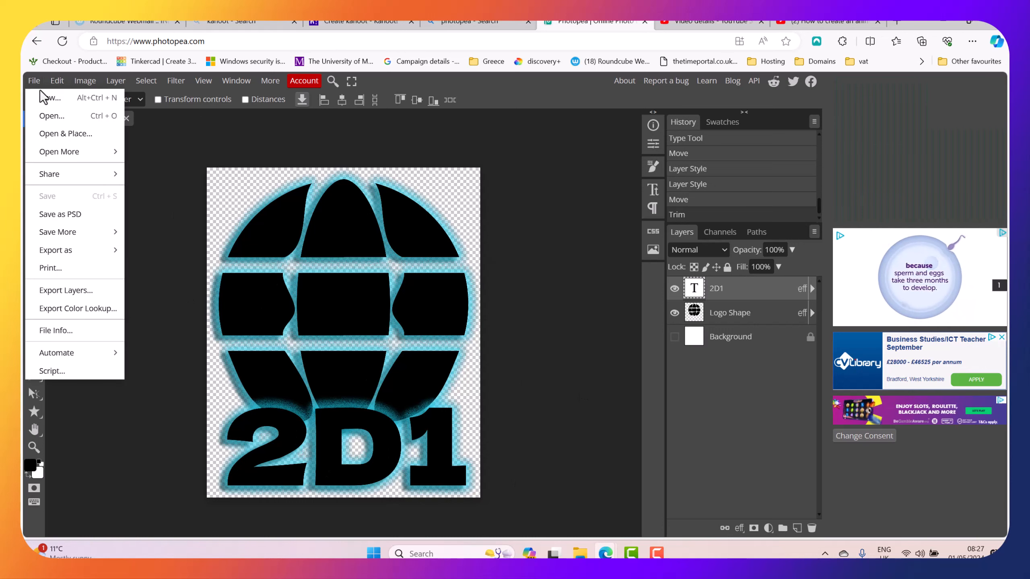
left_click(77, 213)
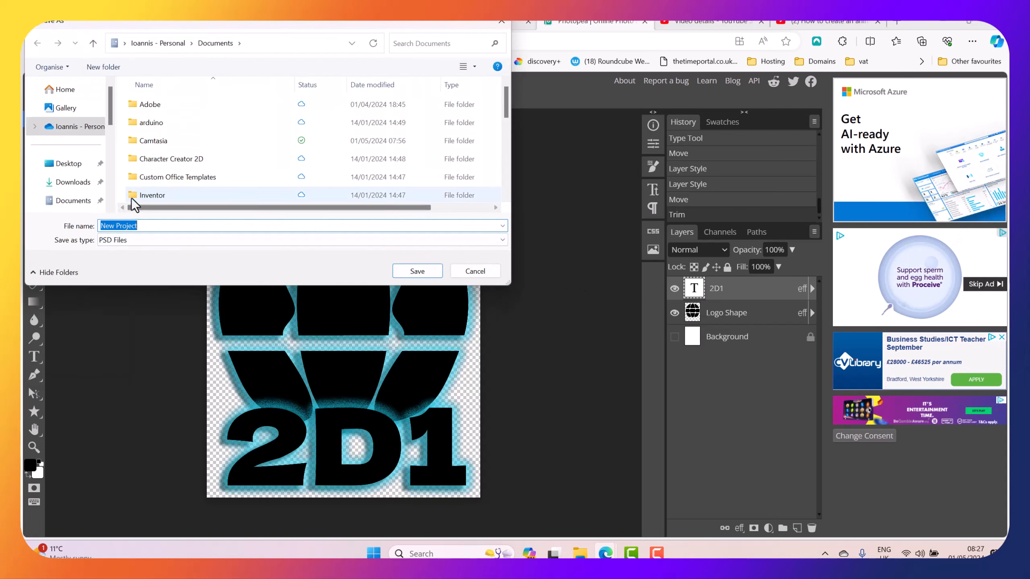
left_click(103, 66)
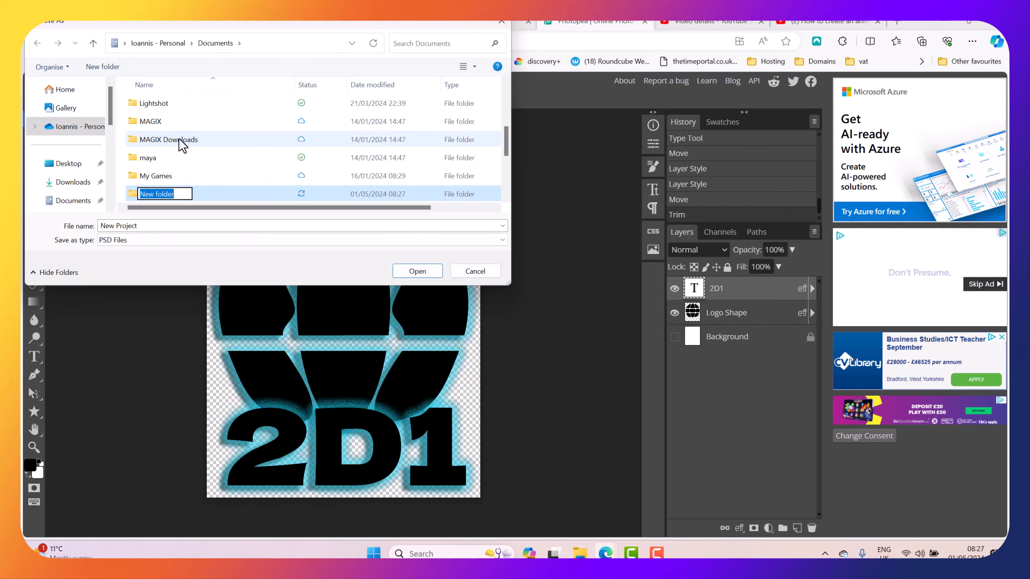
type("2D")
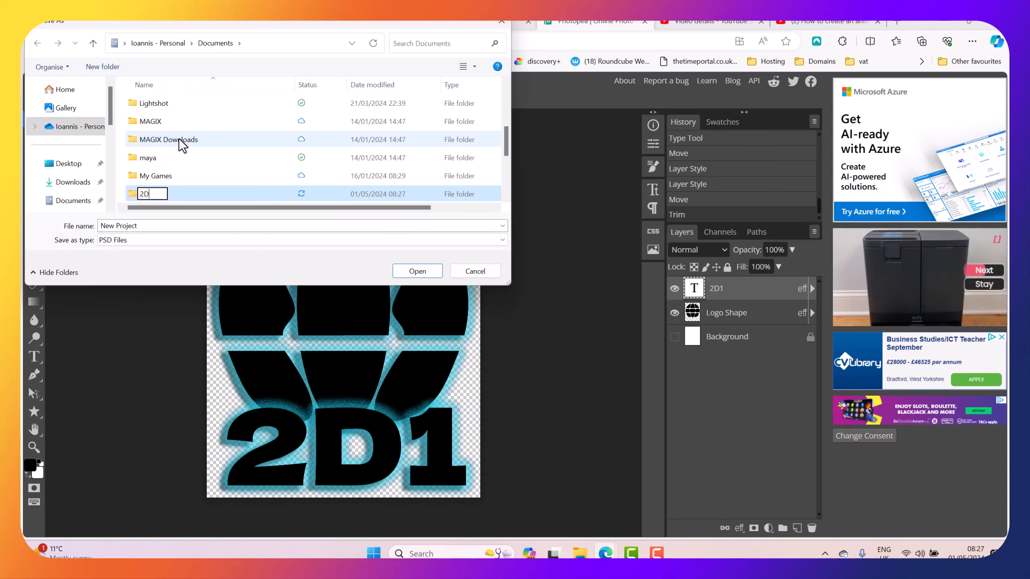
type("1-Lo")
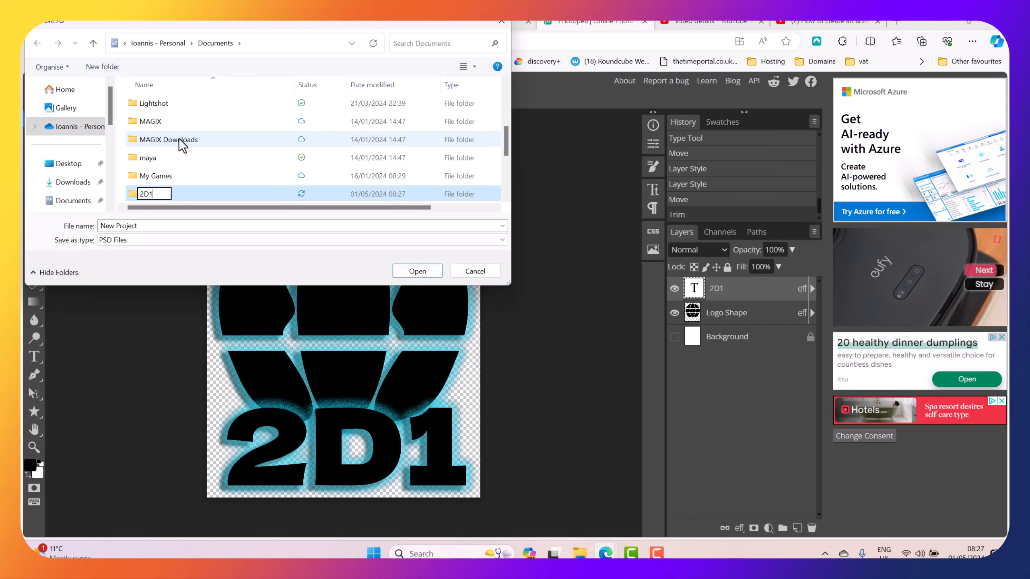
type("go")
key("Return")
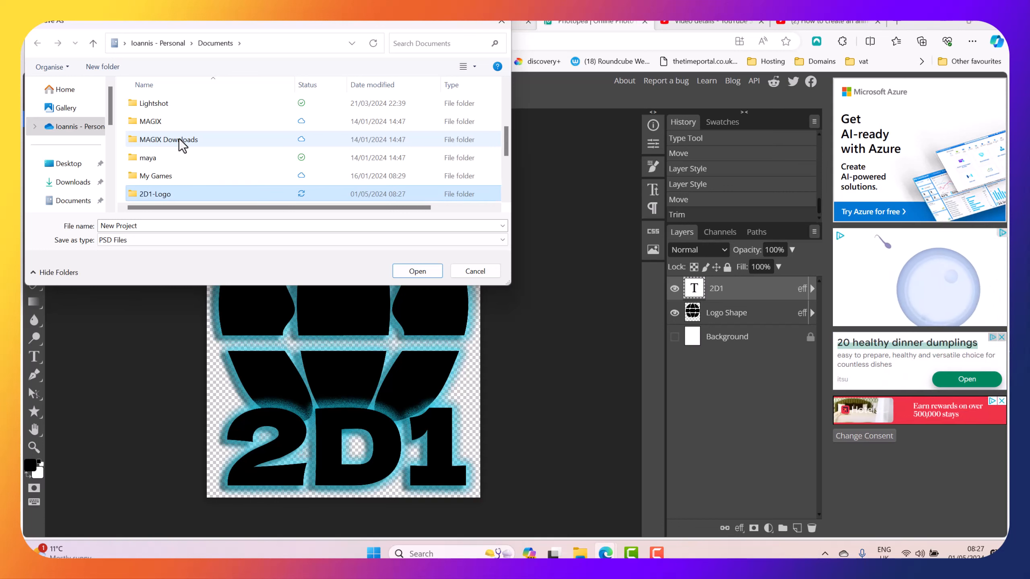
Save the logo in the 2D1-Logo folder as a PSD file named Logo PSD
key("Return")
left_click(186, 230)
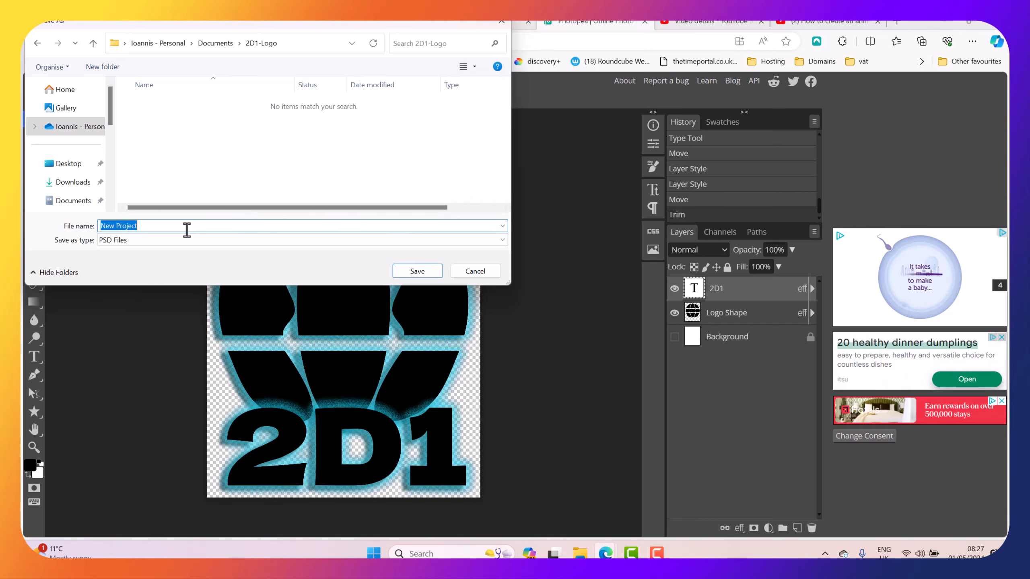
type("Logo PSD")
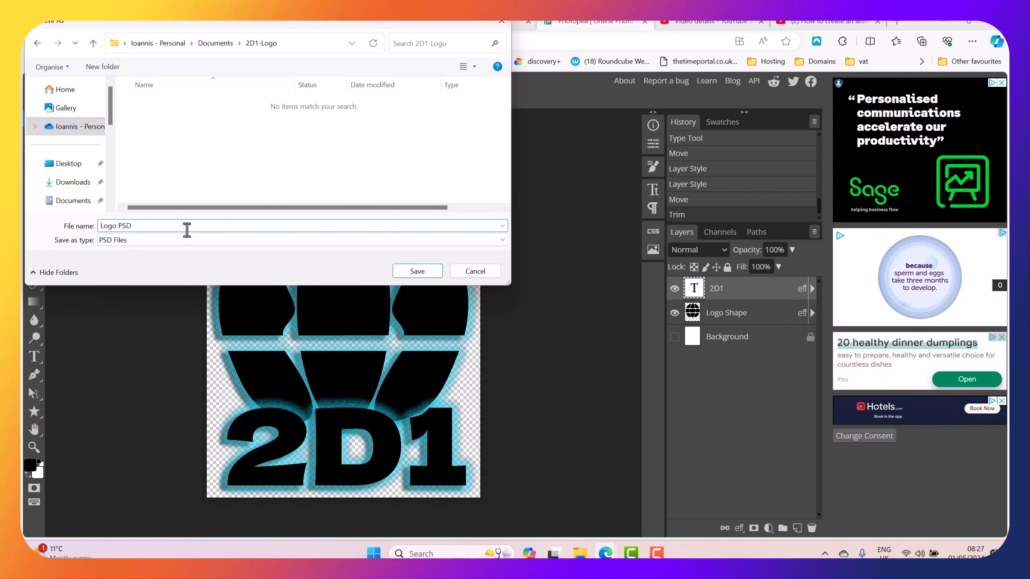
left_click(423, 272)
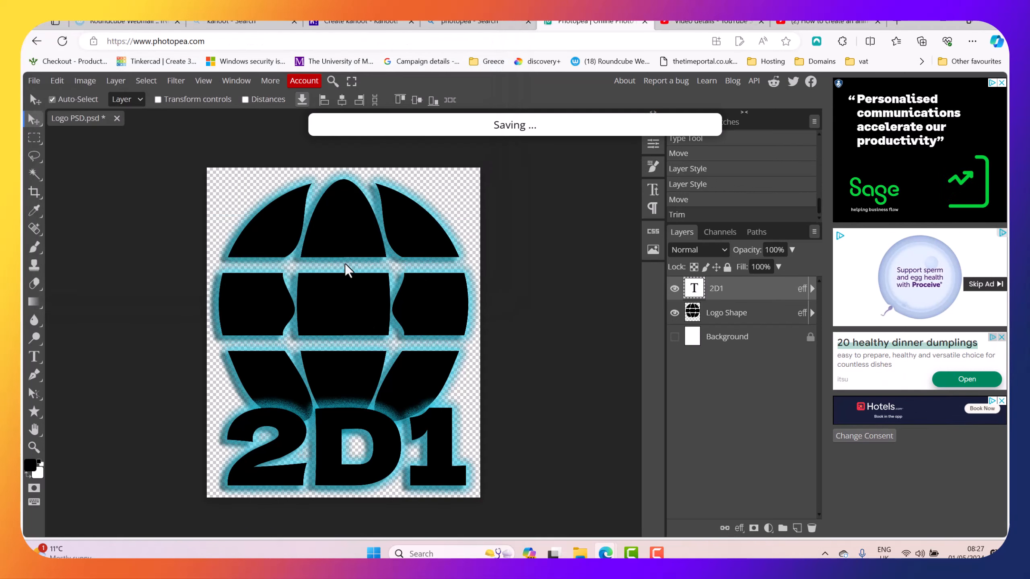
Export the logo as a PNG at 100% quality
left_click(33, 81)
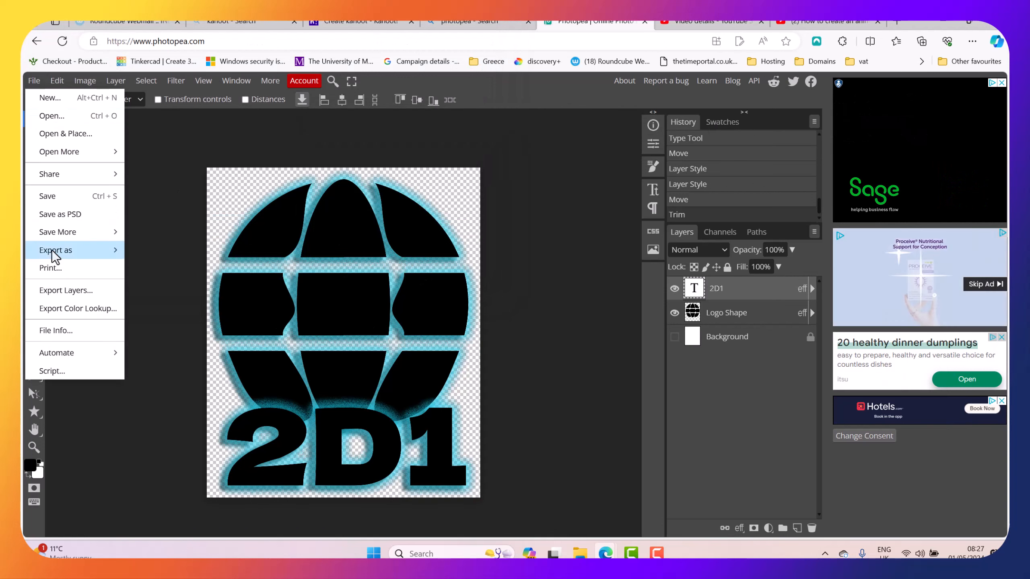
mouse_move(64, 254)
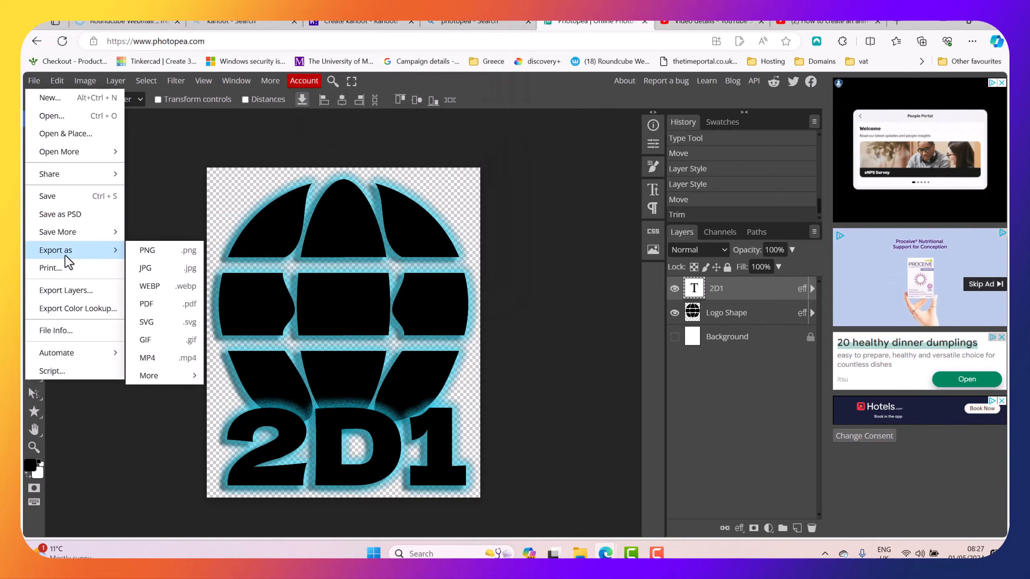
left_click(150, 251)
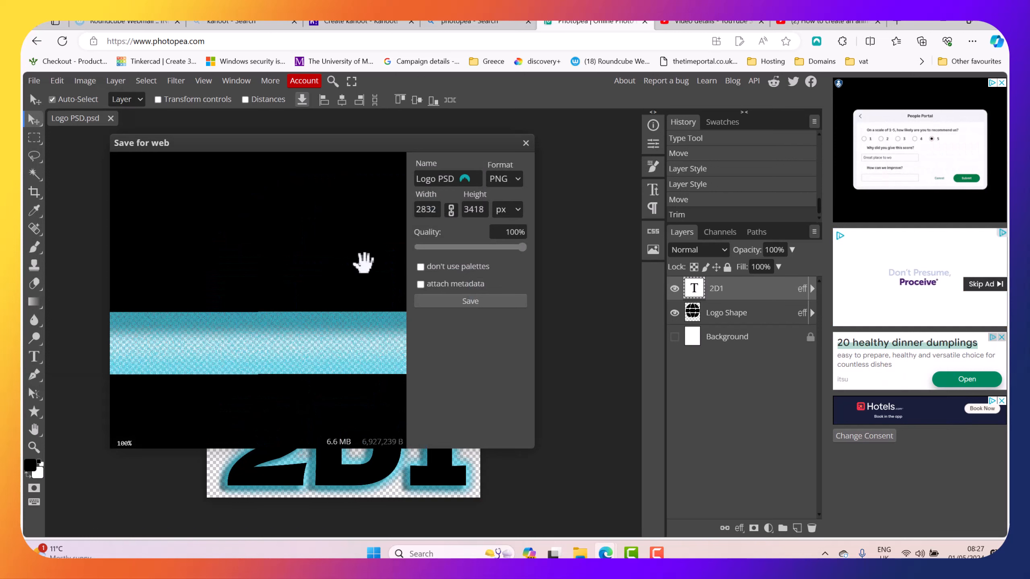
left_click(463, 304)
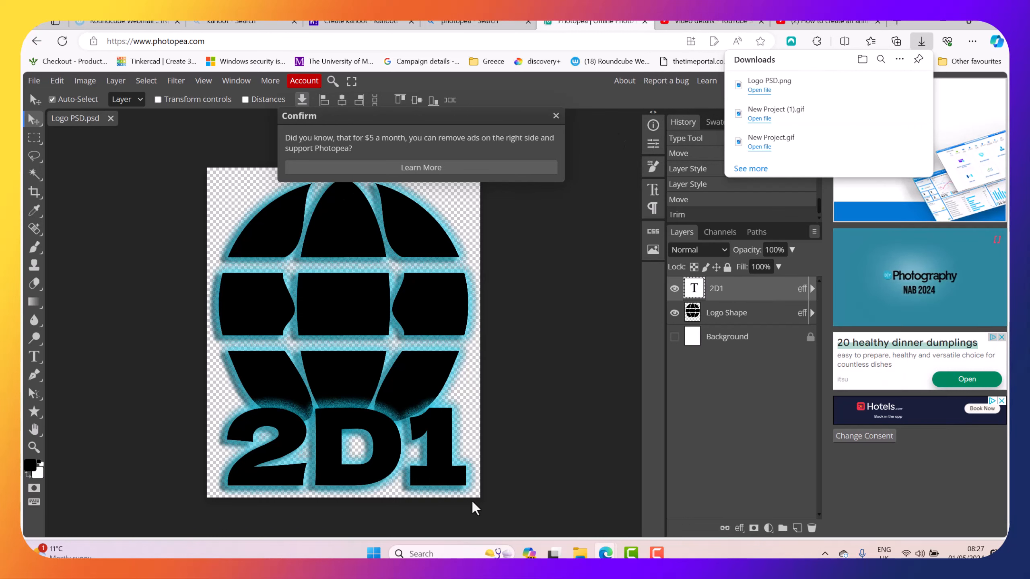
Switch to File Explorer and check the Downloads folder and the 2D1-Logo folder in Documents for the saved logo files
left_click(580, 552)
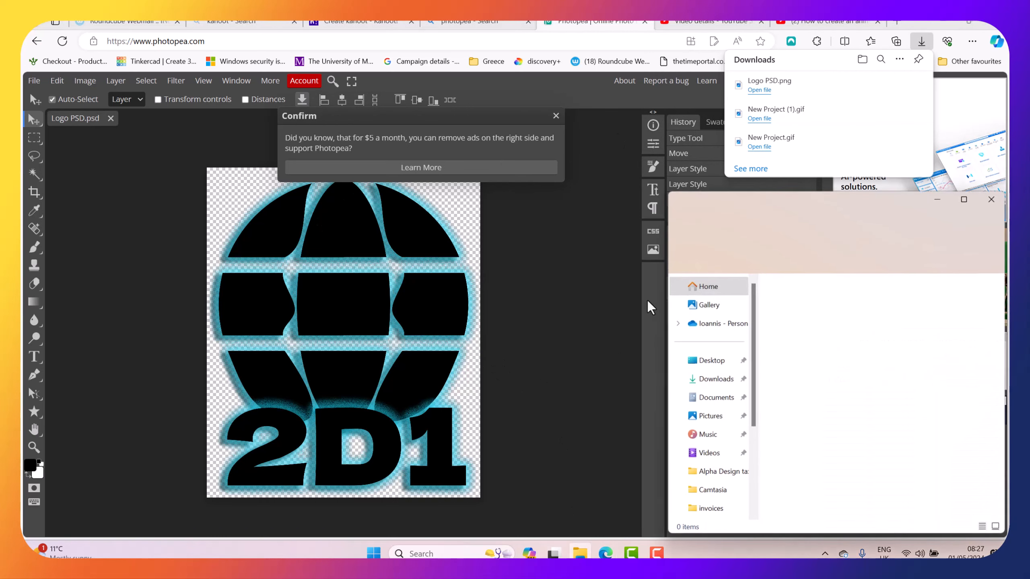
left_click(716, 378)
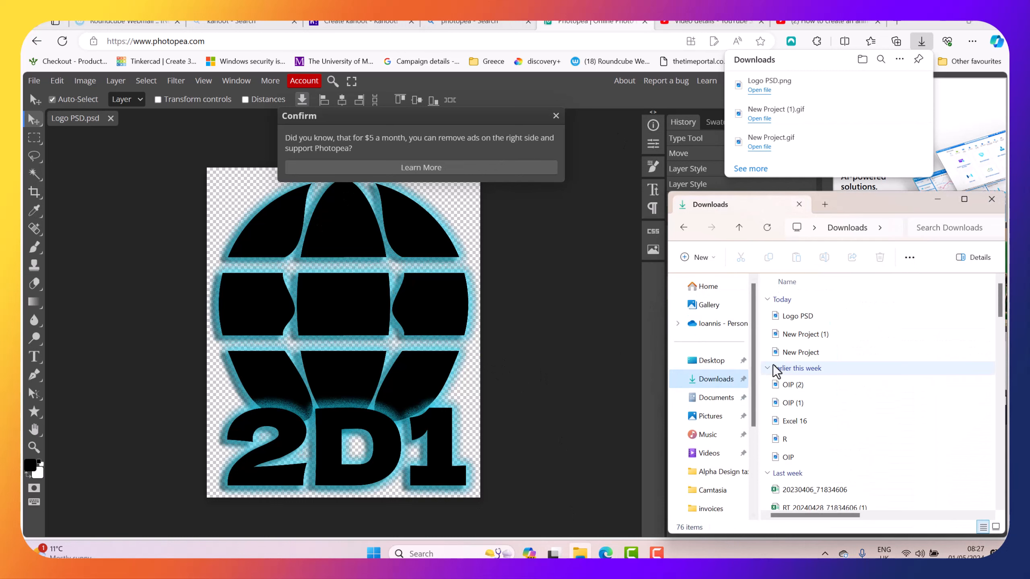
left_click(715, 398)
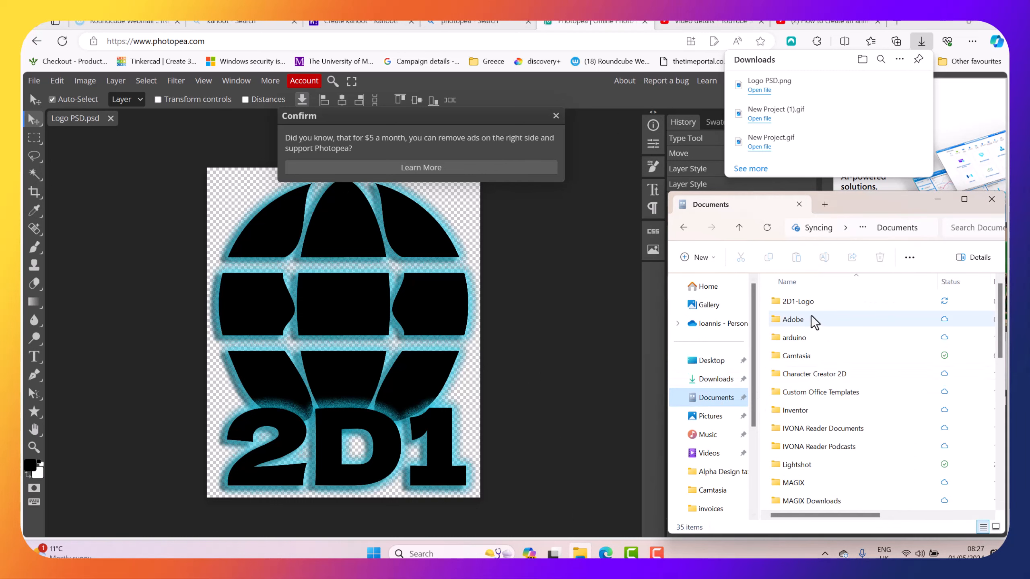
left_click(805, 304)
double_click(806, 304)
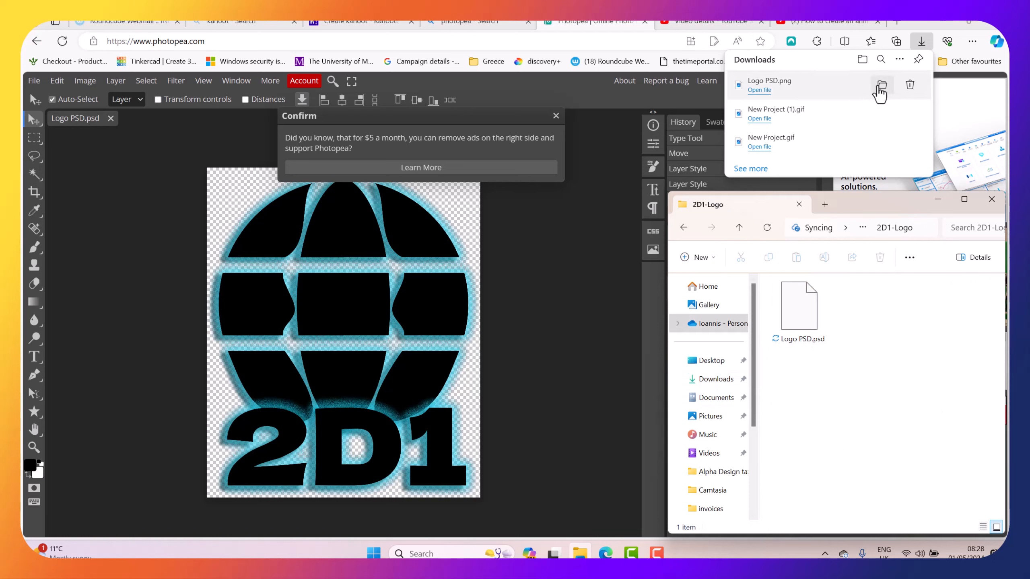
Show the exported PNG in the Downloads folder and rename it as Logo PNG
left_click(878, 87)
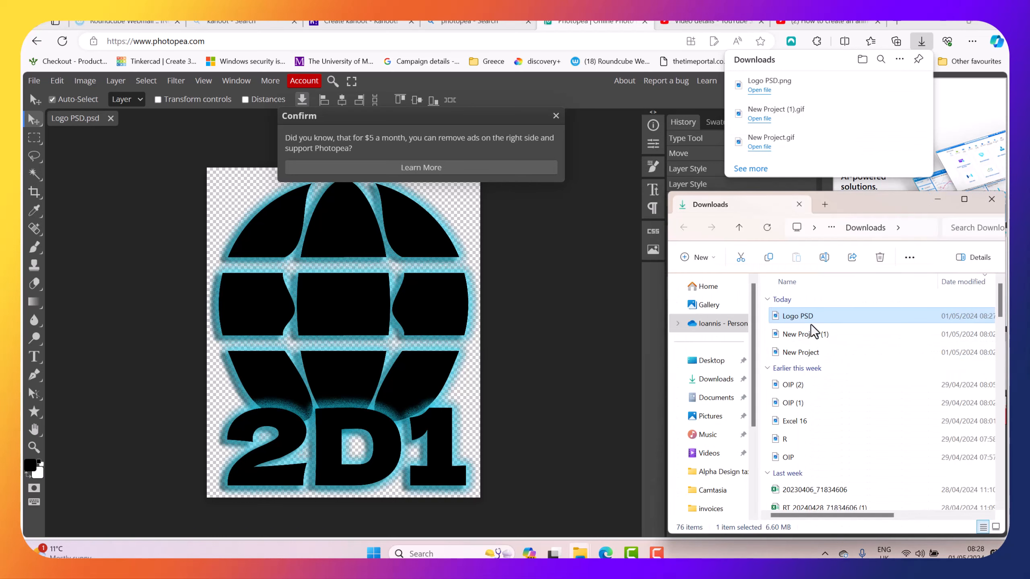
left_click(801, 317)
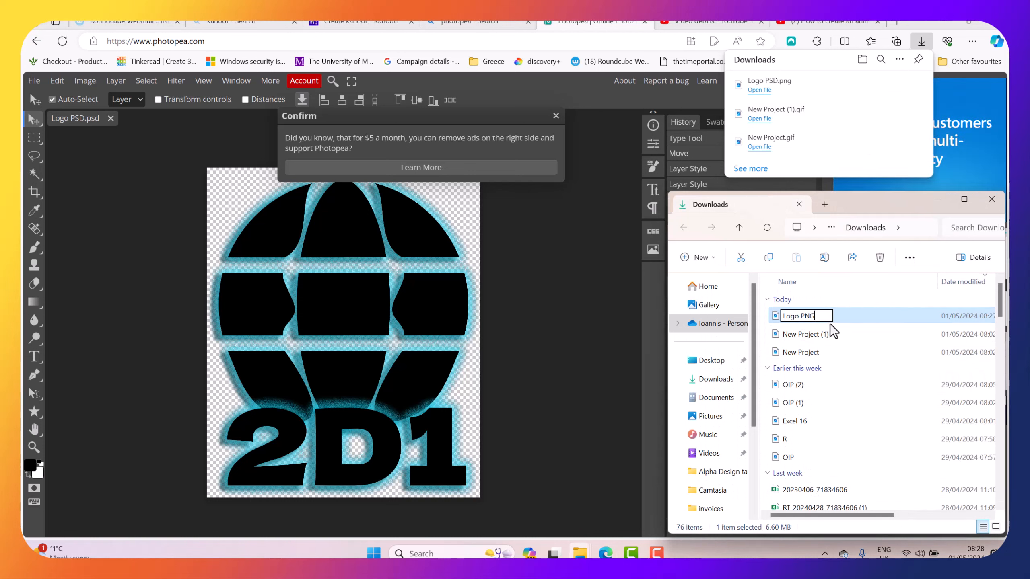
left_click(831, 352)
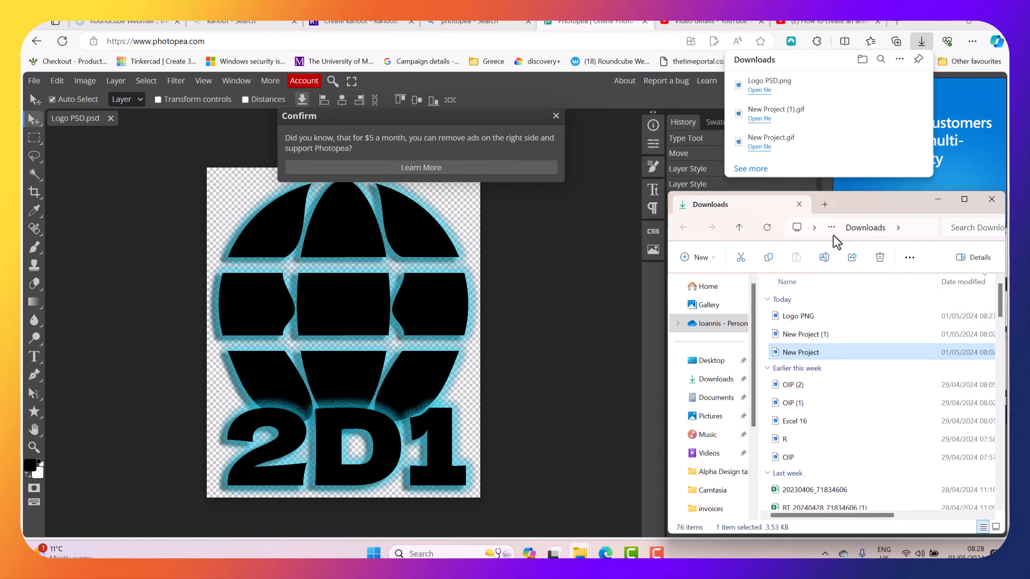
Move the Logo PNG file from Downloads into the 2D1-Logo folder in Documents
left_click_drag(856, 204, 732, 195)
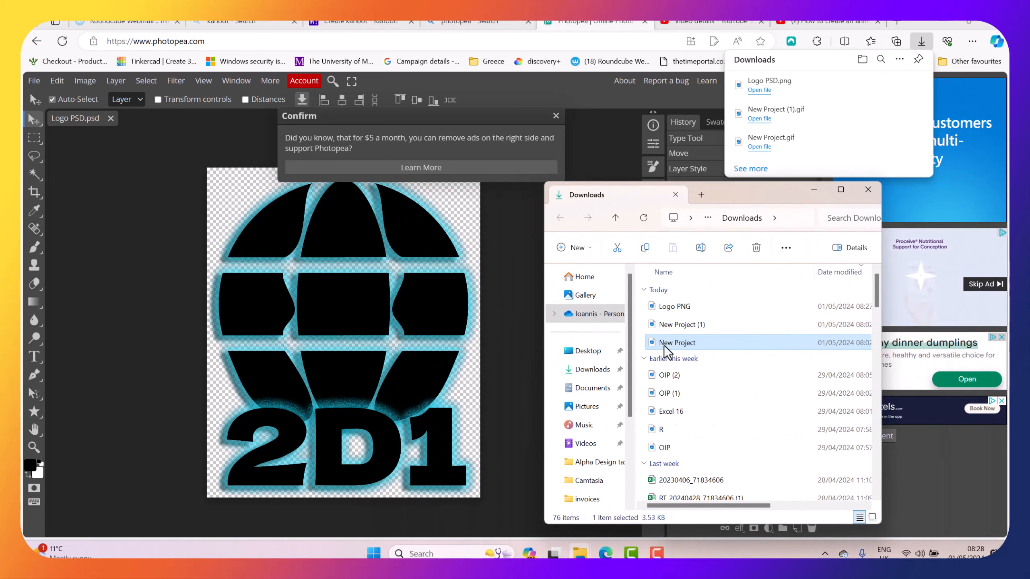
left_click(684, 312)
right_click(690, 309)
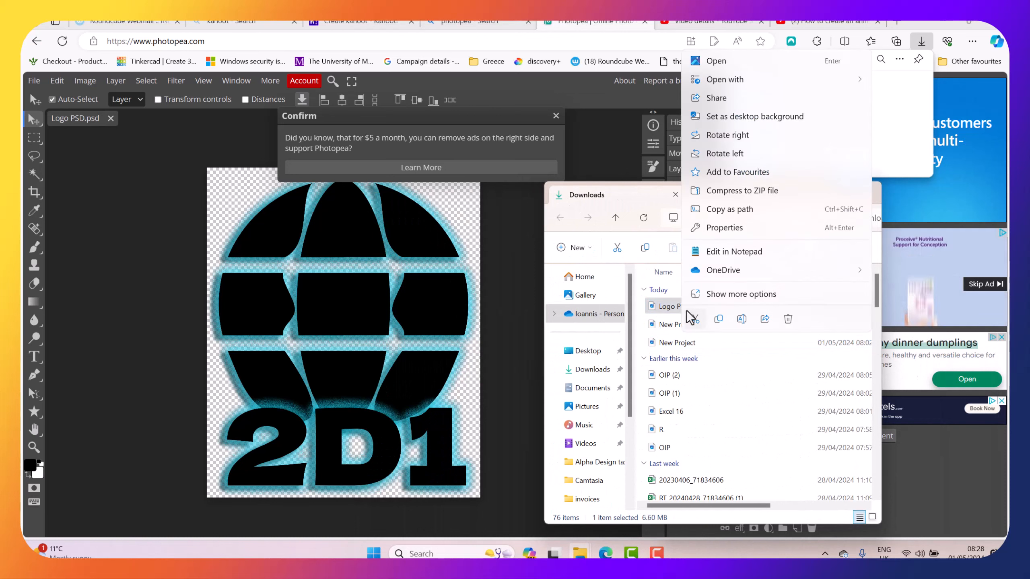
left_click(698, 323)
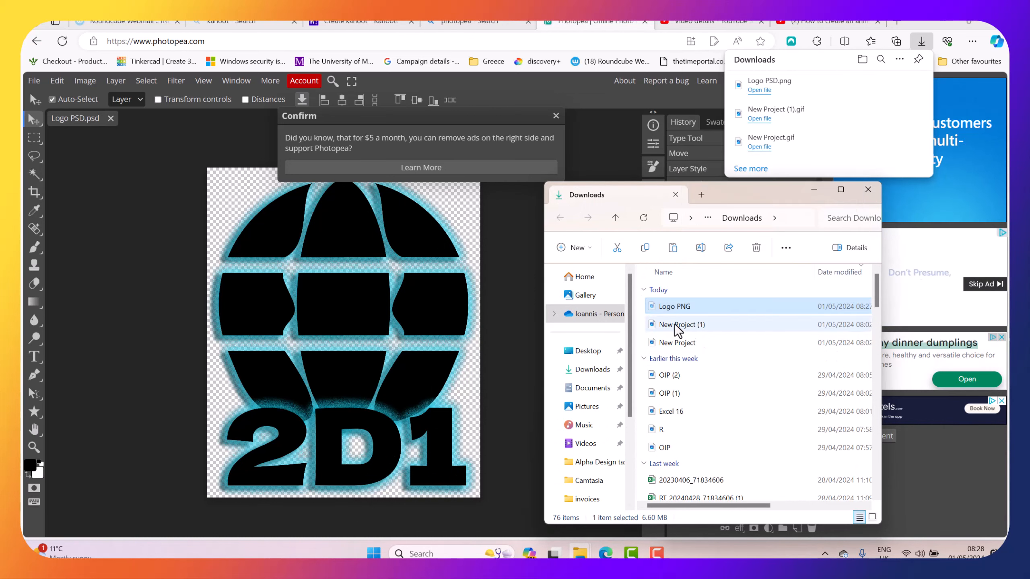
left_click(595, 388)
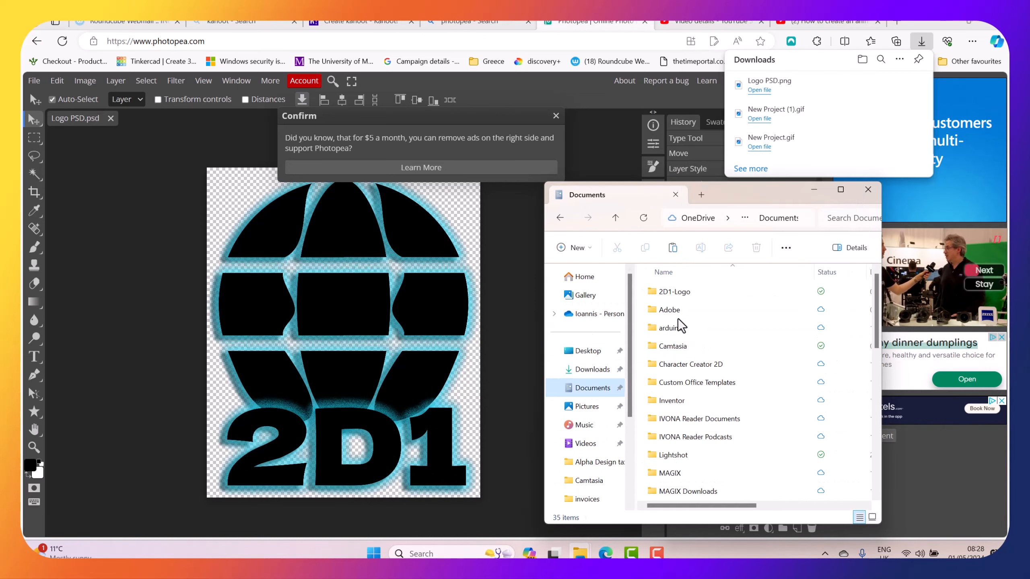
double_click(680, 296)
right_click(714, 357)
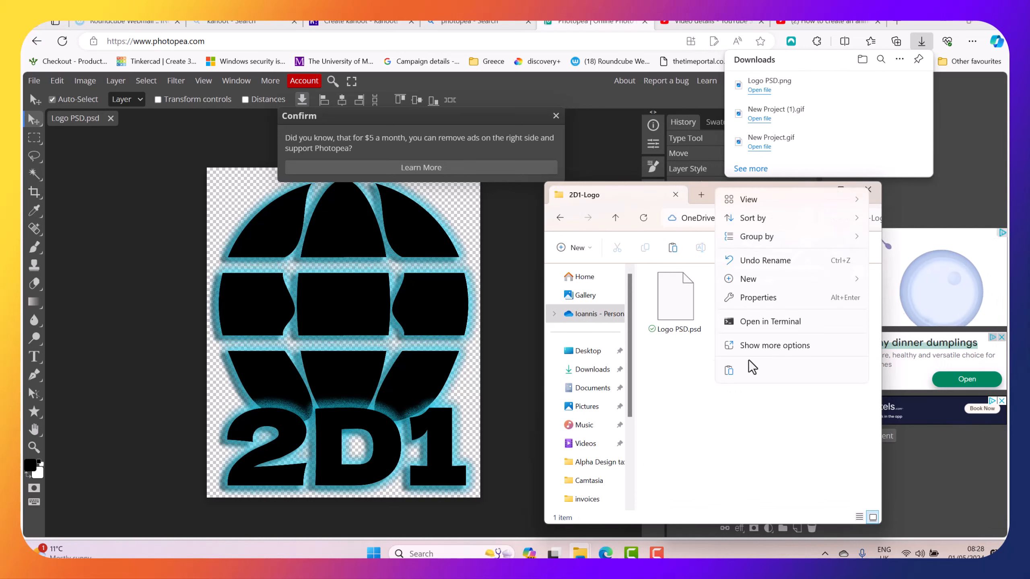
left_click(734, 372)
left_click(722, 402)
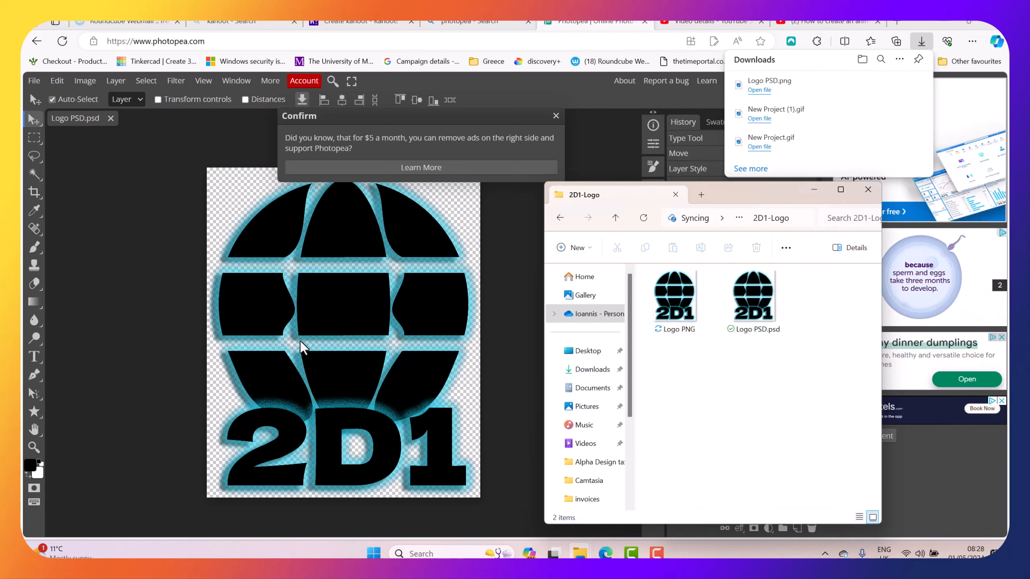
Return to Photopea and dismiss the offer to remove ads
left_click(117, 327)
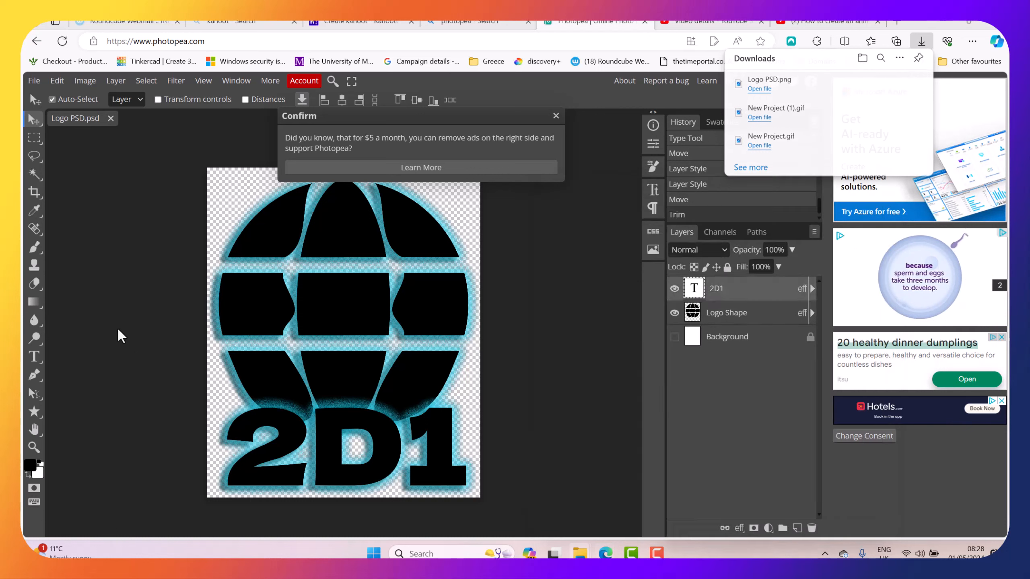
left_click(556, 116)
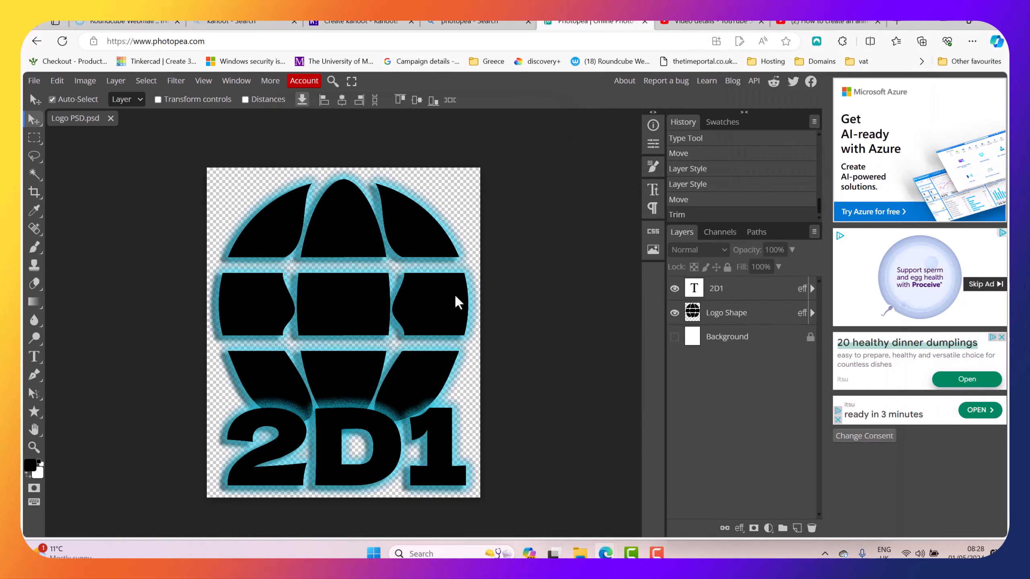